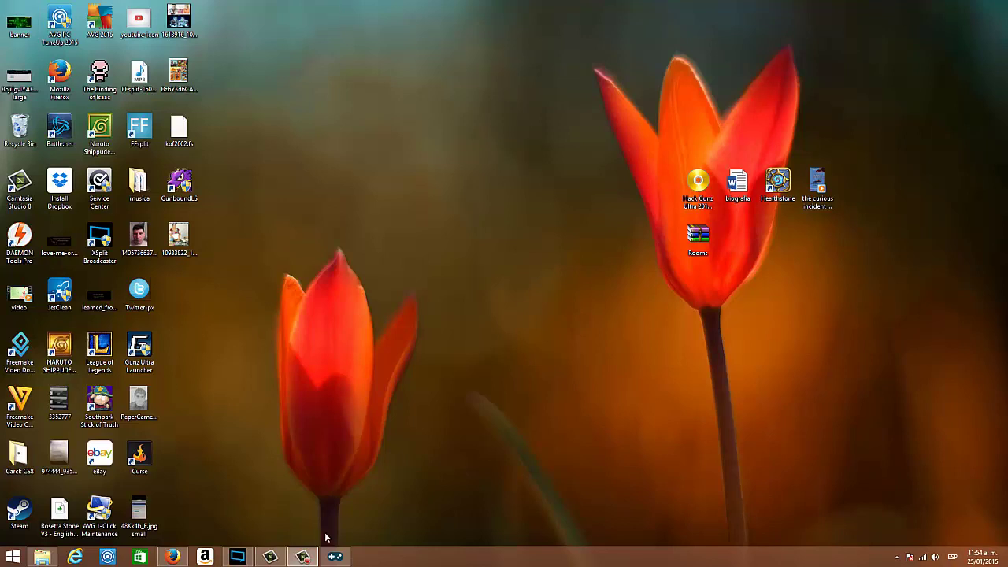
Step: Close the Metal Slug 3 FB Alpha window and return to the FightCade website
{"action": "left_click", "coordinate": [335, 557]}
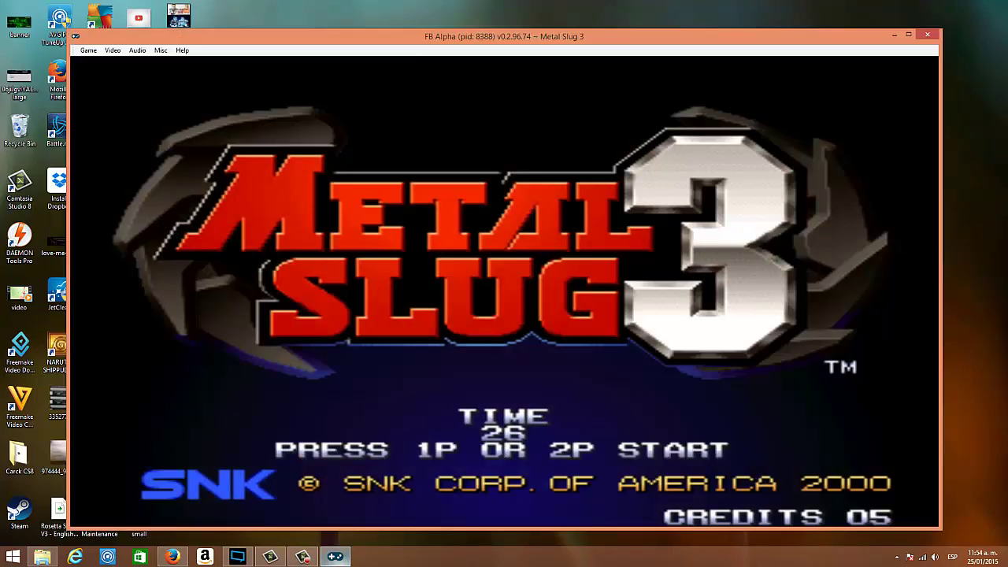
{"action": "key", "text": "super+d"}
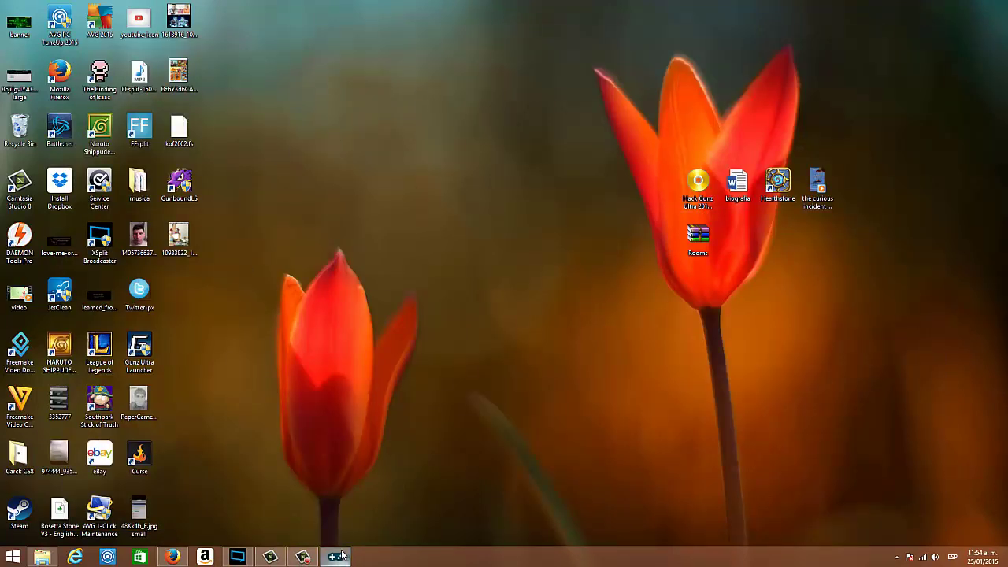
{"action": "left_click", "coordinate": [335, 557]}
{"action": "key", "text": "alt+F4"}
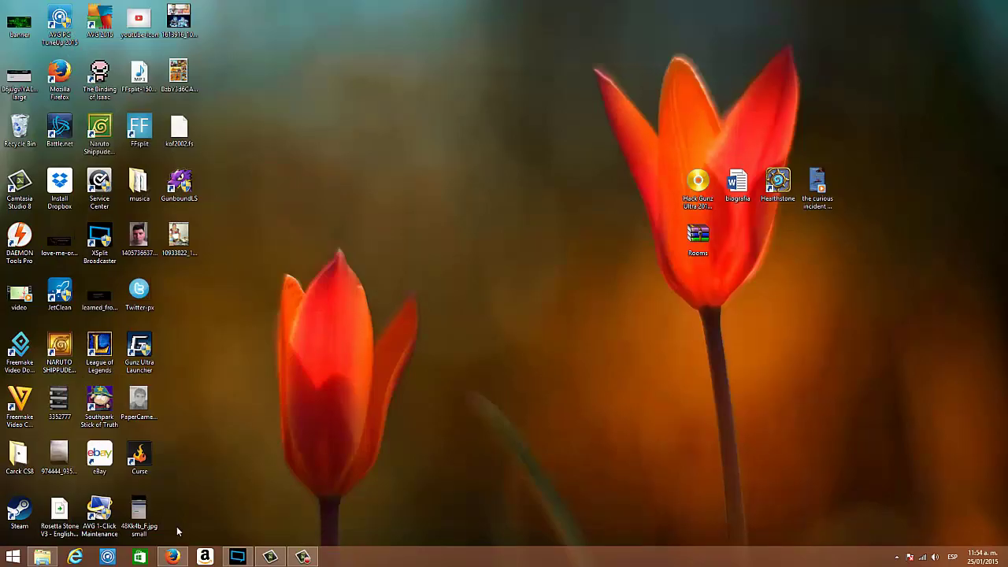
{"action": "left_click", "coordinate": [173, 557]}
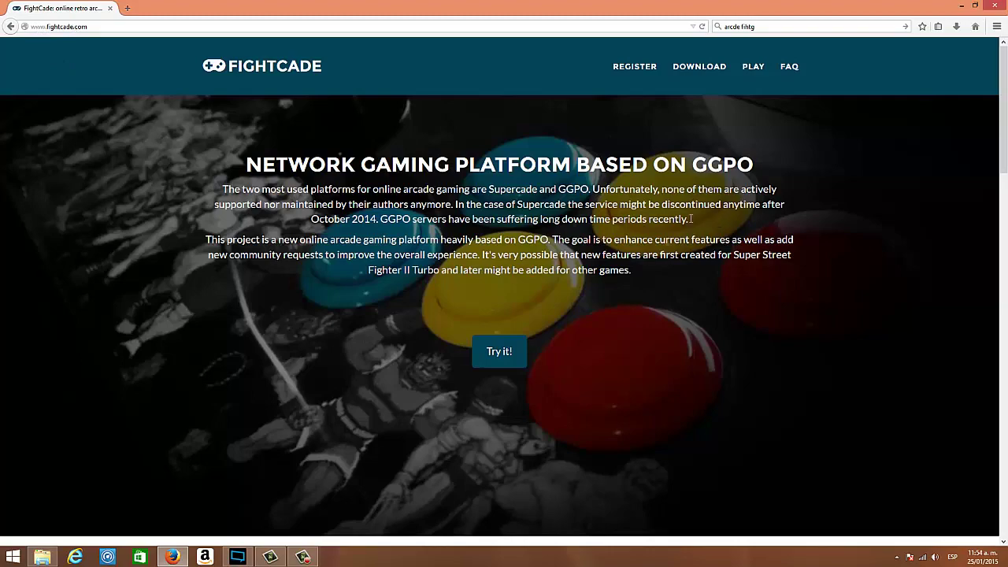
Step: Save fightcade-win32-v039.zip from the site's Download section using the Windows link
{"action": "scroll", "coordinate": [596, 293], "scroll_direction": "down", "scroll_amount": 10}
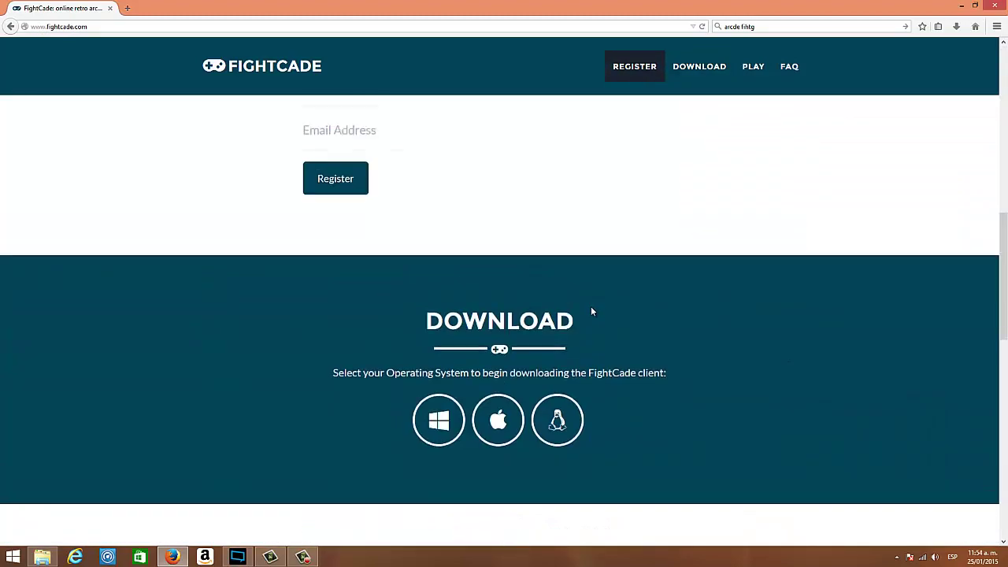
{"action": "scroll", "coordinate": [596, 307], "scroll_direction": "up", "scroll_amount": 10}
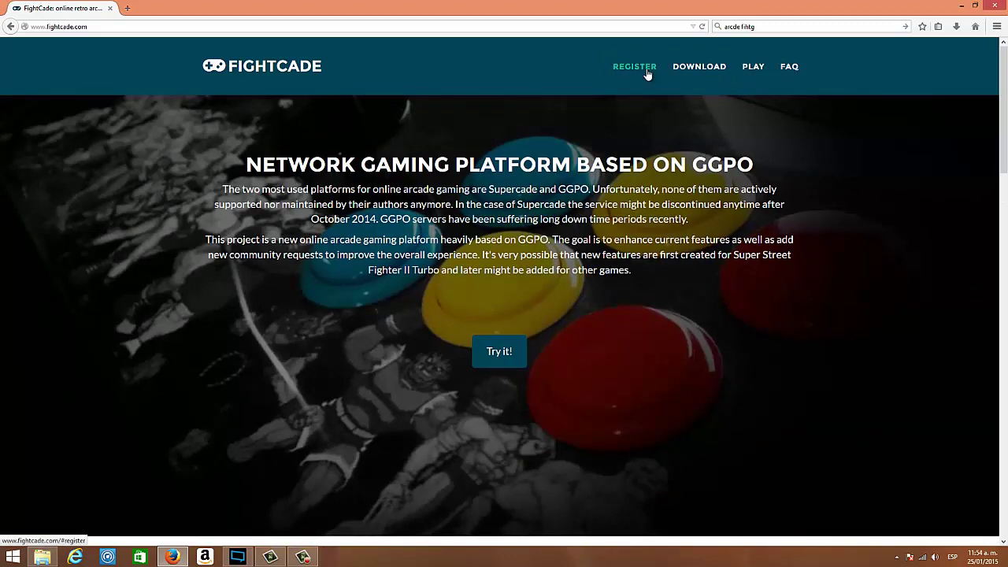
{"action": "left_click", "coordinate": [684, 71]}
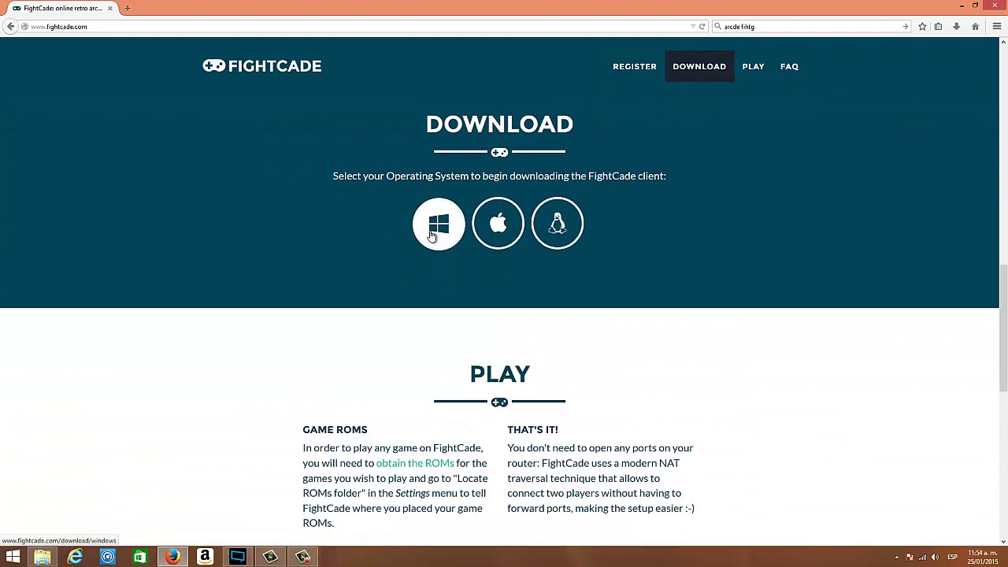
{"action": "left_click", "coordinate": [432, 236]}
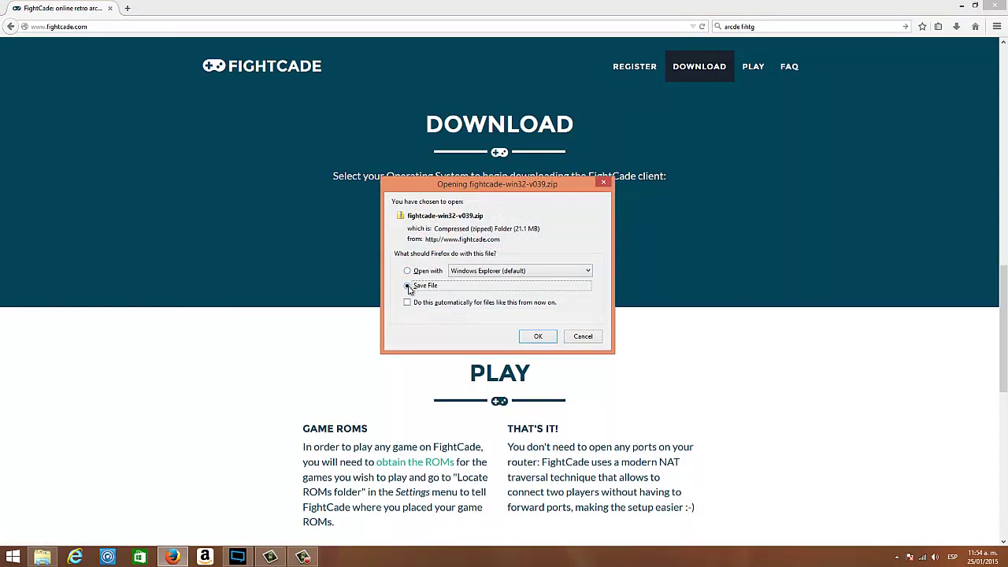
{"action": "left_click", "coordinate": [601, 183]}
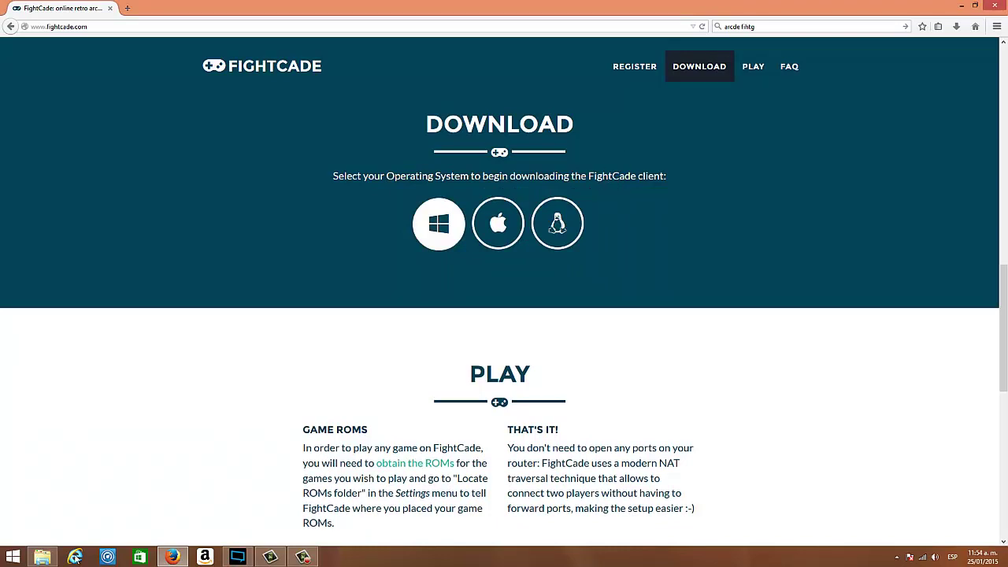
{"action": "left_click", "coordinate": [36, 560]}
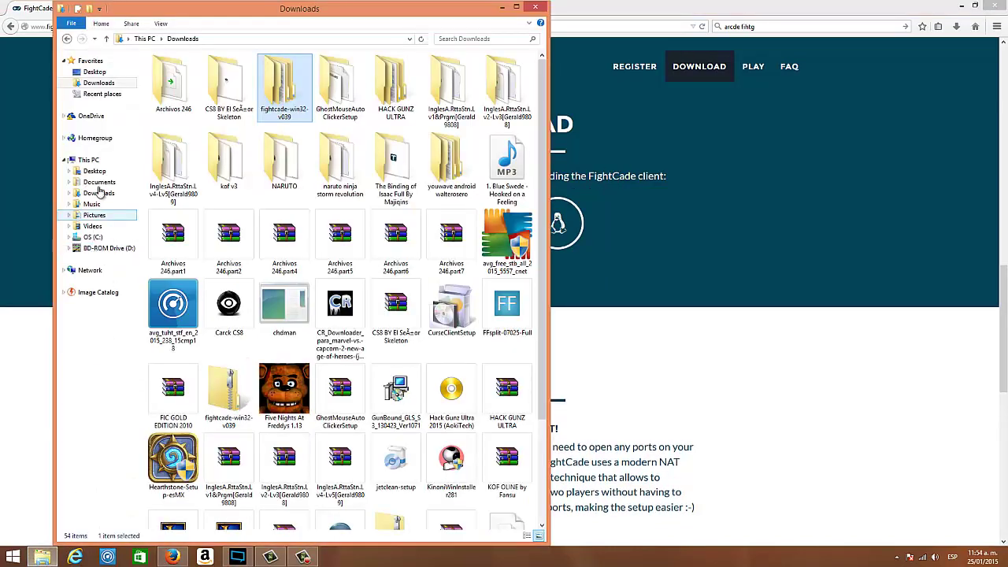
{"action": "left_click", "coordinate": [99, 183]}
{"action": "left_click", "coordinate": [101, 194]}
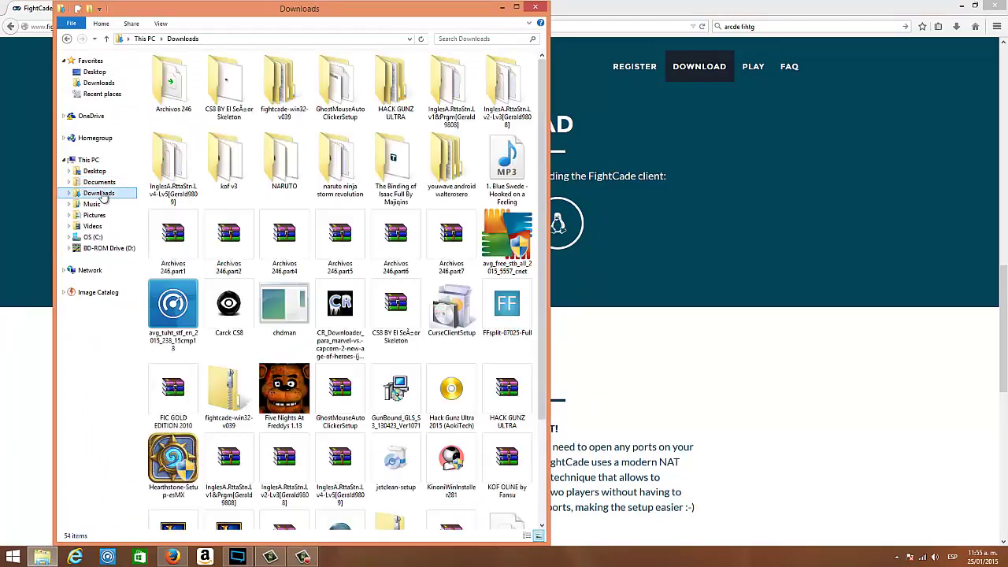
{"action": "left_click", "coordinate": [282, 85]}
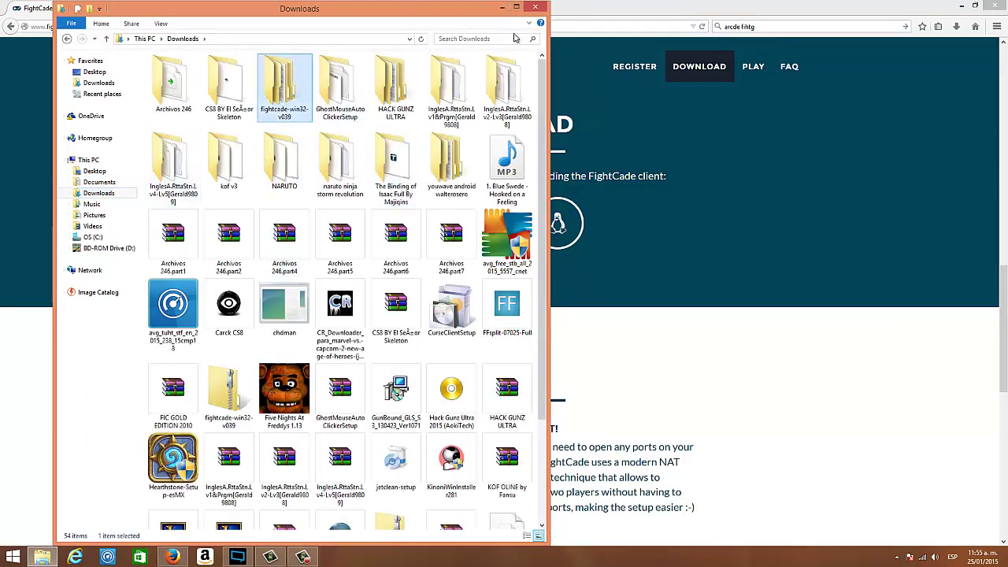
{"action": "left_click", "coordinate": [504, 11]}
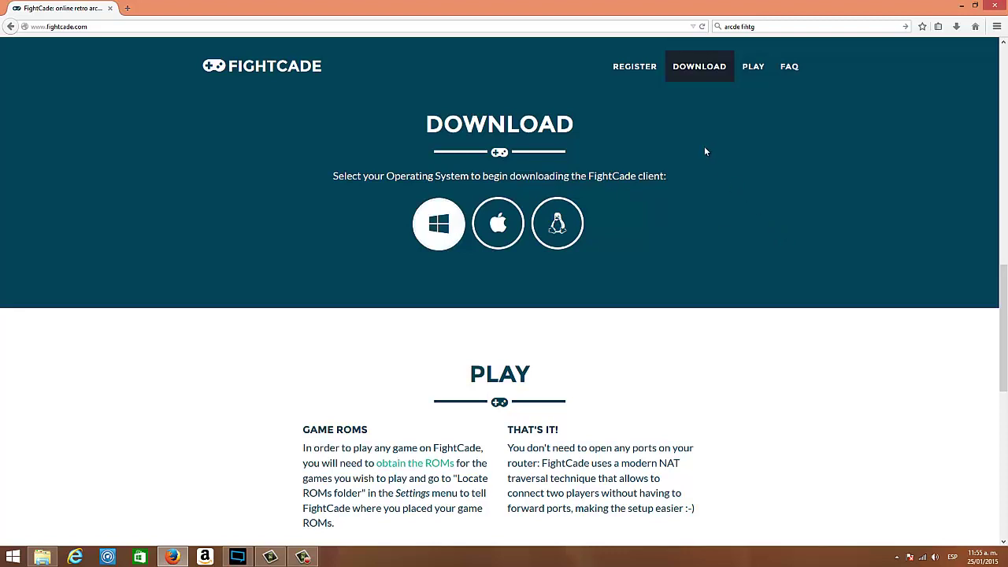
Step: Enter a username, password and the suggested e-mail in the Register form, then minimize Firefox
{"action": "left_click", "coordinate": [639, 79]}
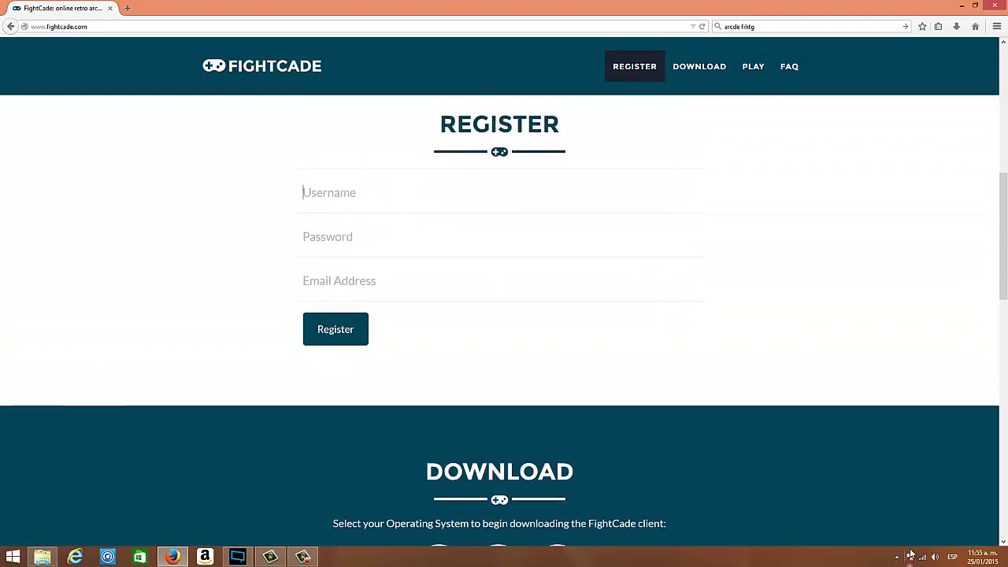
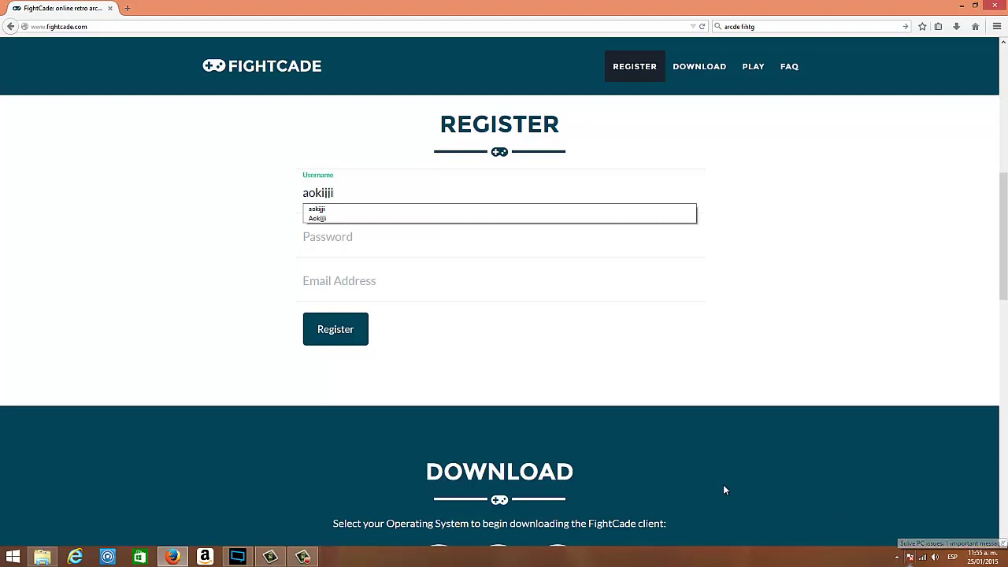
{"action": "left_click", "coordinate": [386, 239]}
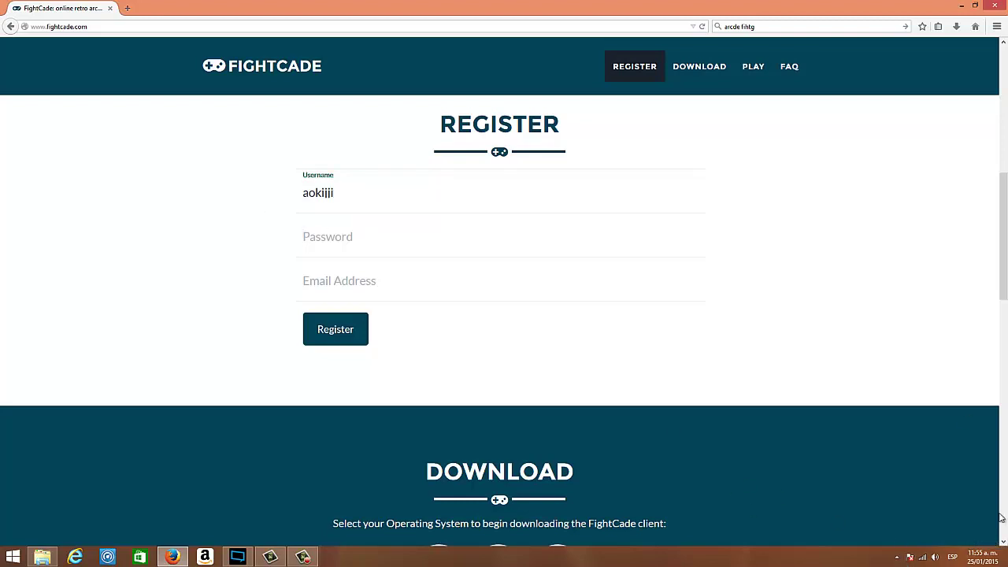
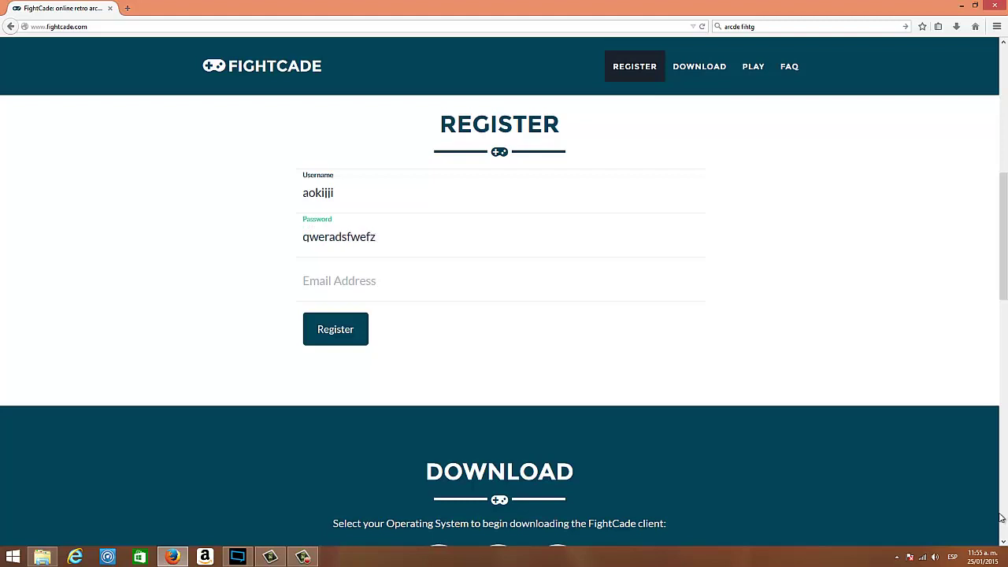
{"action": "left_click", "coordinate": [431, 269]}
{"action": "type", "text": "c"}
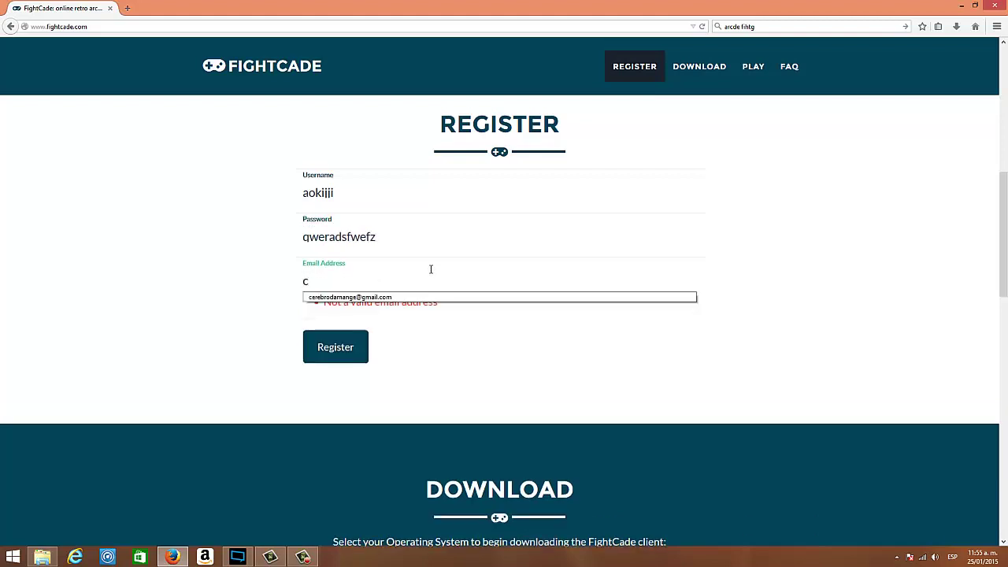
{"action": "left_click", "coordinate": [432, 298]}
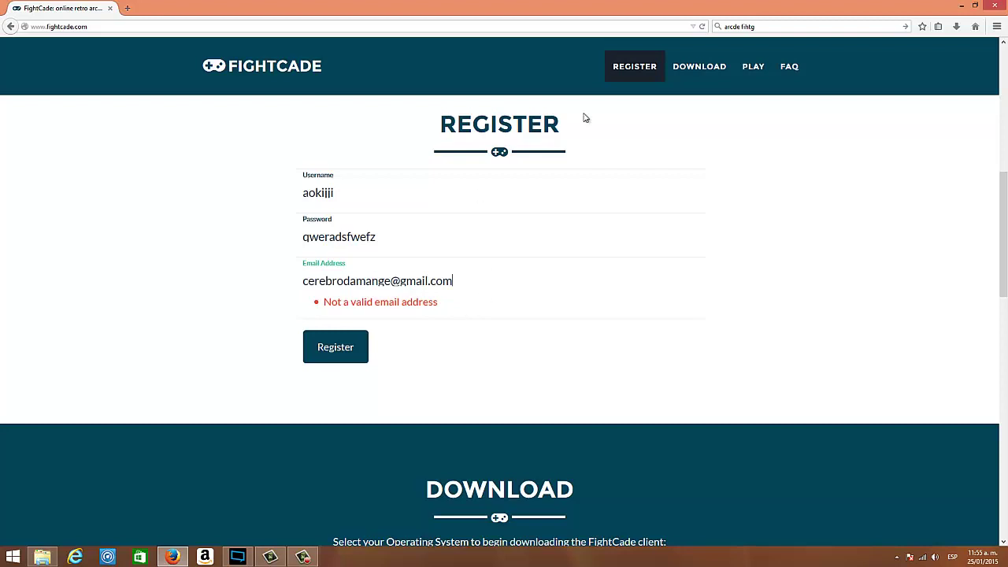
{"action": "left_click", "coordinate": [962, 5]}
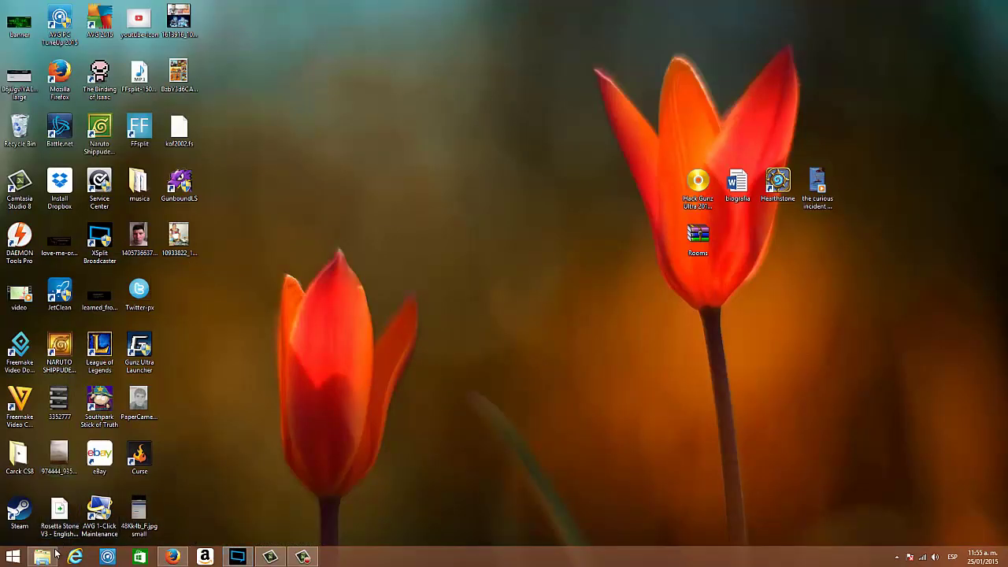
Step: Browse Downloads to fightcade-win32-v039\FightCade\ROMs, which lists 12 compressed game ROMs
{"action": "left_click", "coordinate": [43, 557]}
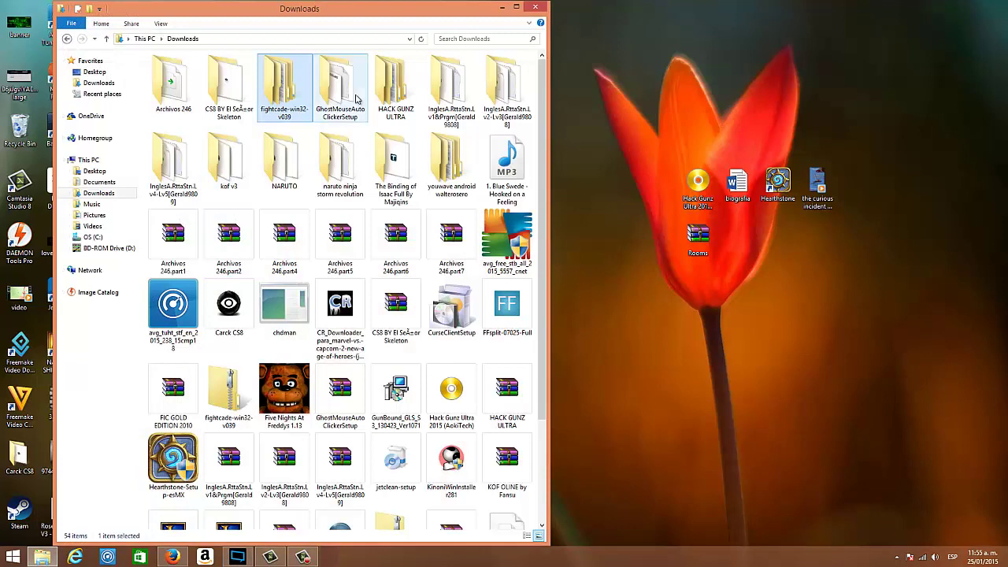
{"action": "double_click", "coordinate": [300, 98]}
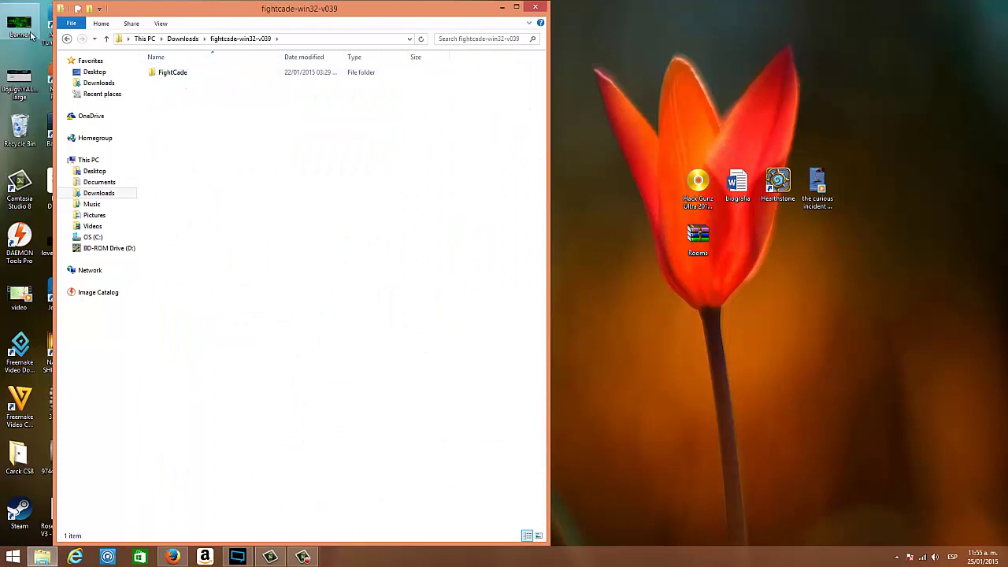
{"action": "double_click", "coordinate": [186, 73]}
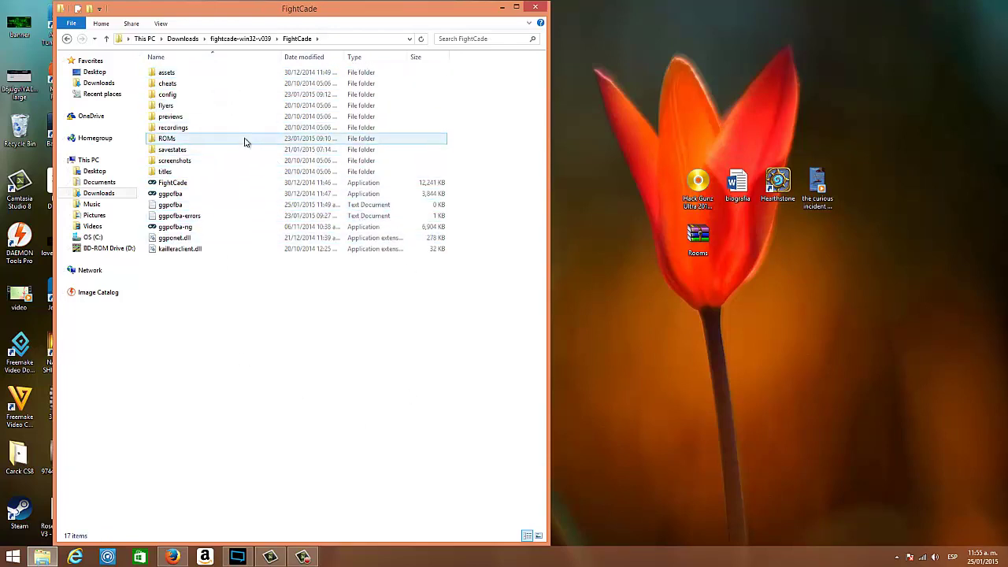
{"action": "mouse_move", "coordinate": [244, 141]}
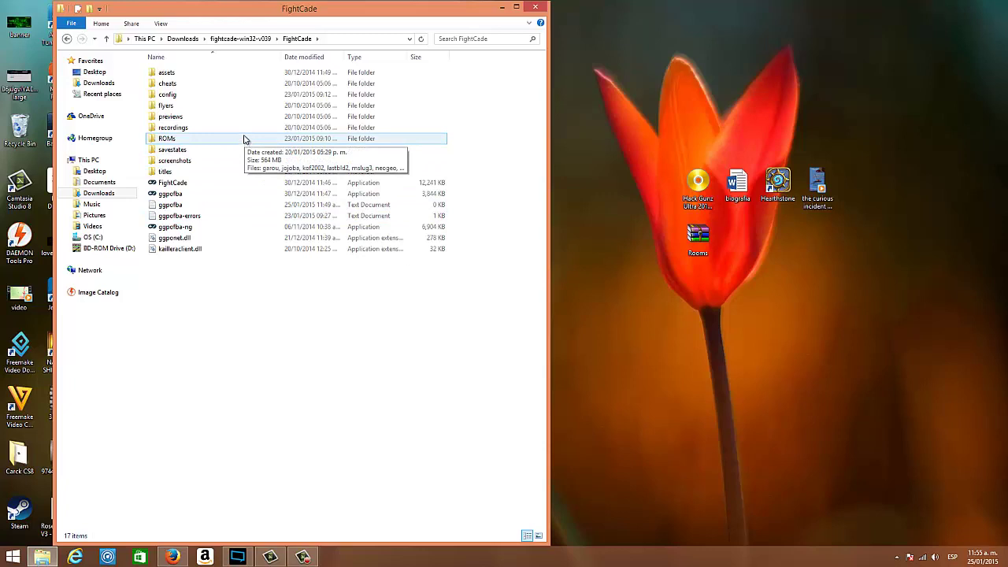
{"action": "double_click", "coordinate": [245, 140]}
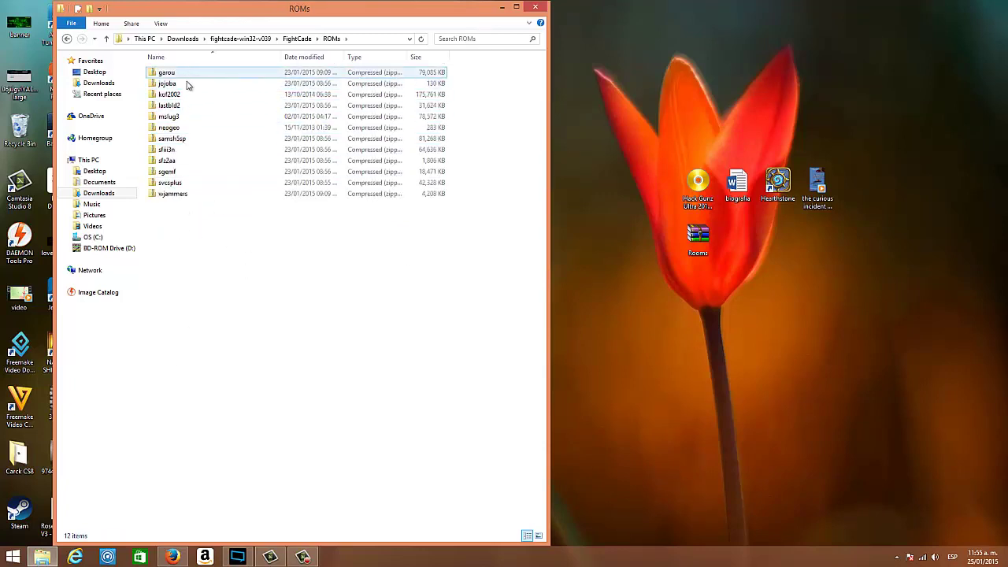
Step: Look over the ROM zips, go back to the FightCade folder, and minimize Explorer
{"action": "mouse_move", "coordinate": [188, 89]}
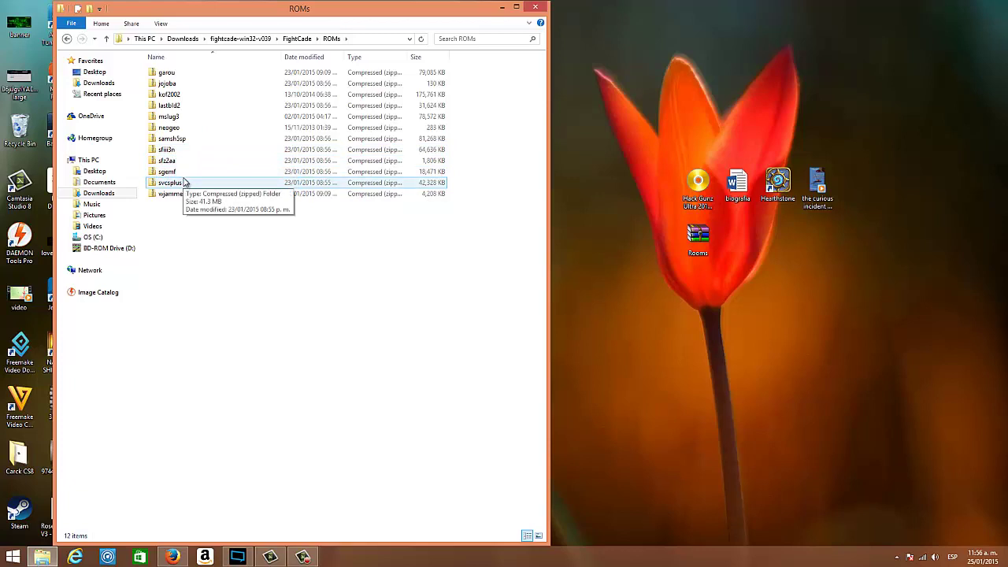
{"action": "key", "text": "Up"}
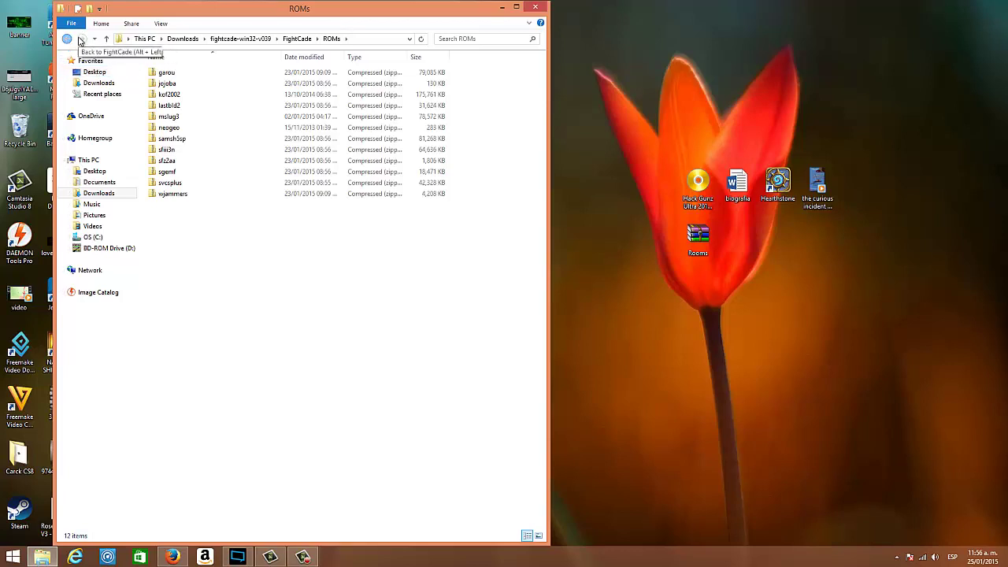
{"action": "left_click", "coordinate": [78, 38]}
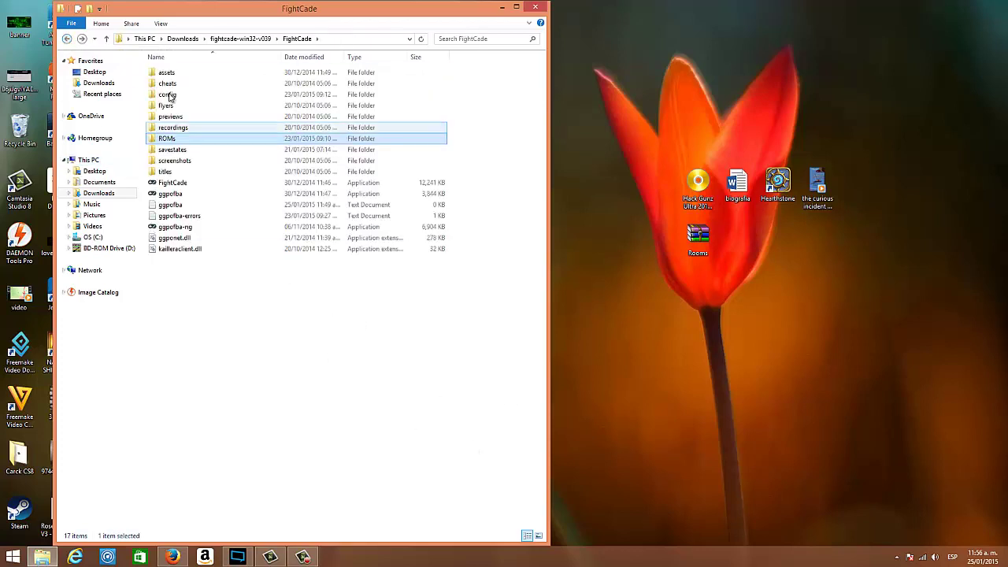
{"action": "left_click", "coordinate": [502, 8]}
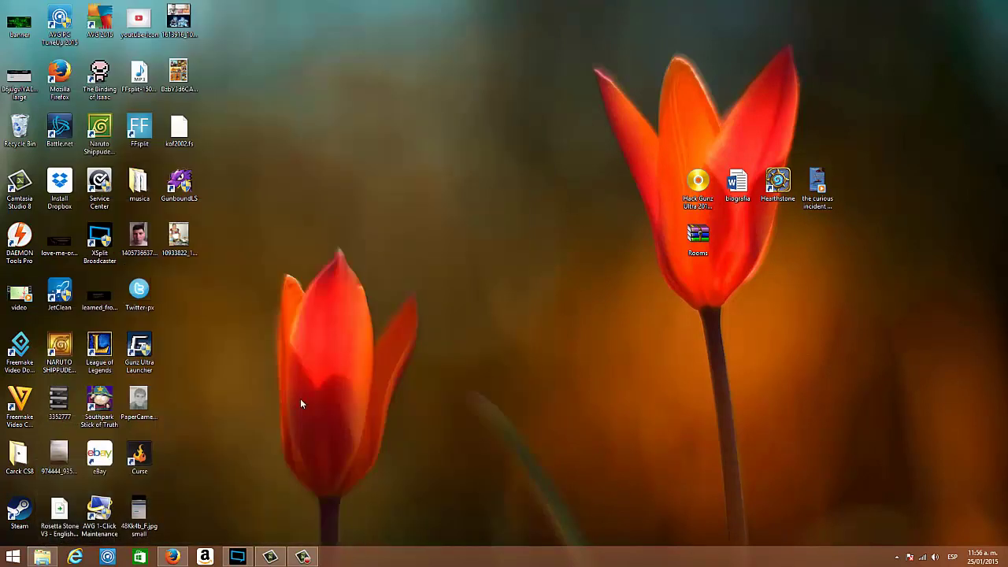
Step: Paste the copied adf.ly download link into a new Firefox tab and load it
{"action": "left_click", "coordinate": [173, 557]}
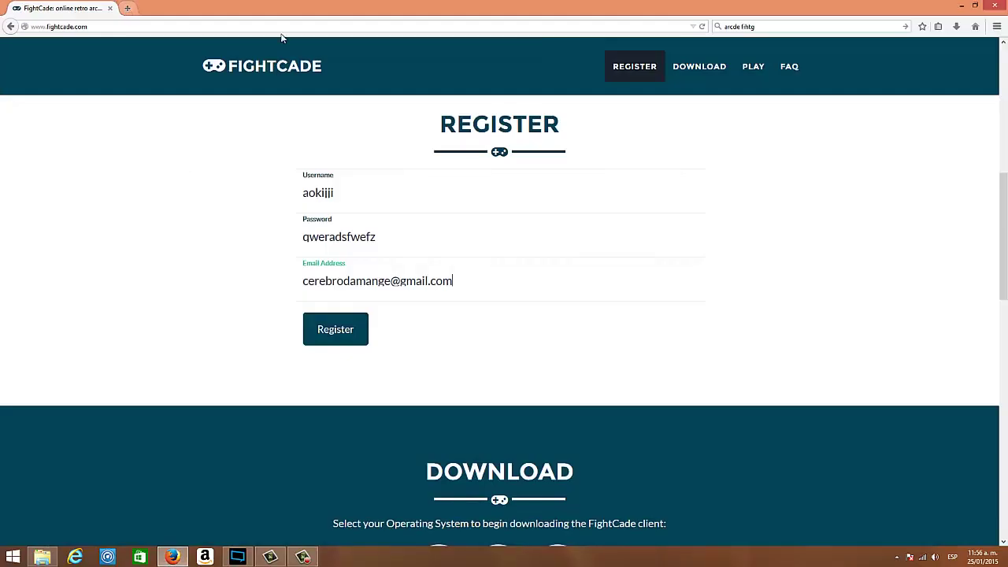
{"action": "key", "text": "ctrl+t"}
{"action": "right_click", "coordinate": [342, 26]}
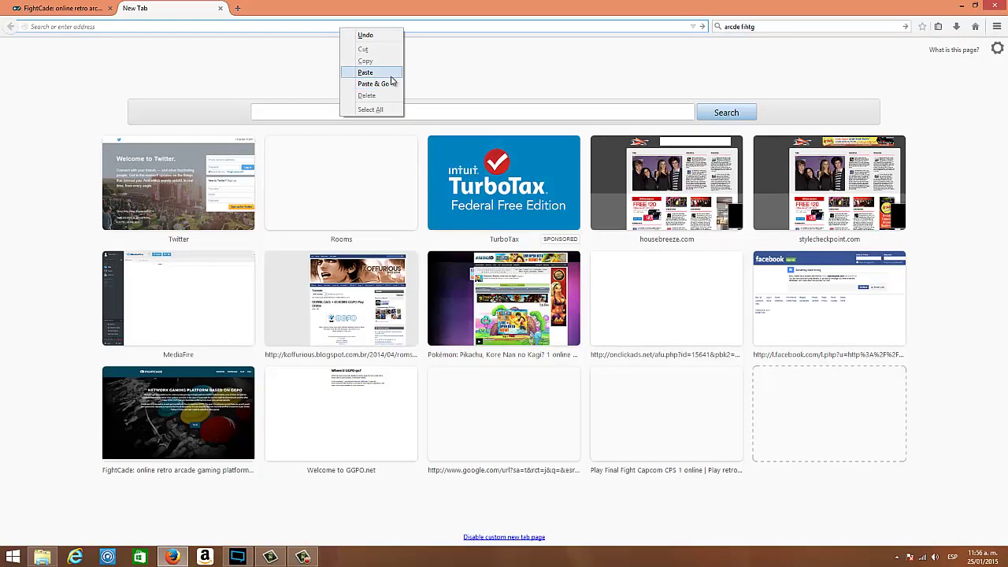
{"action": "left_click", "coordinate": [390, 74]}
{"action": "left_click", "coordinate": [703, 27]}
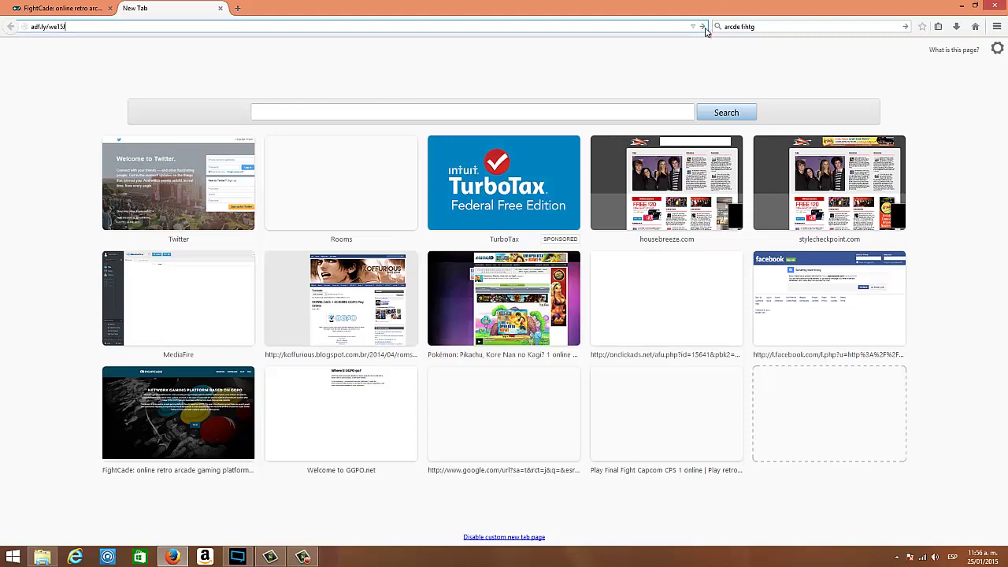
{"action": "left_click", "coordinate": [704, 28]}
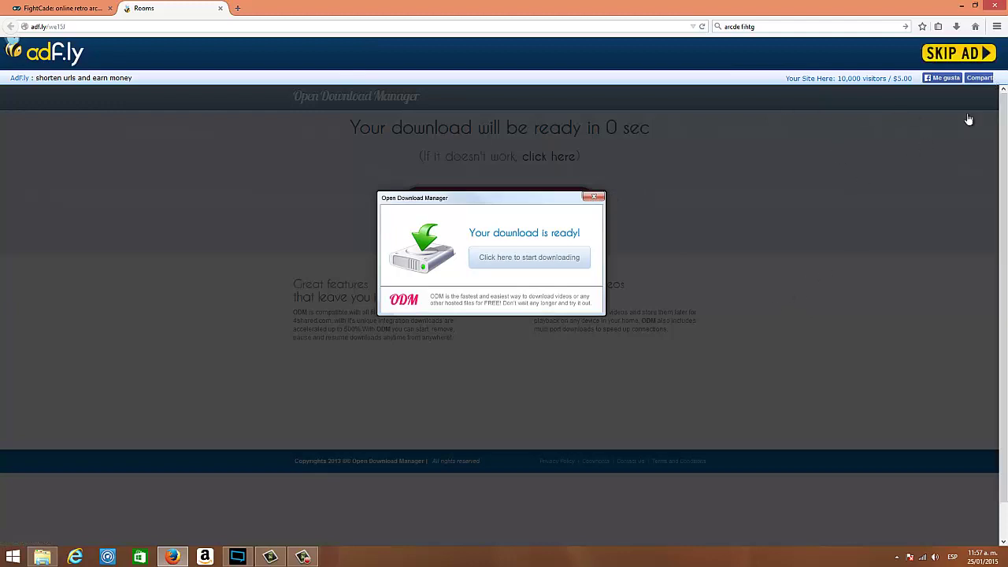
Step: Skip the ad, solve the captcha and authorize the MediaFire Rooms.rar download
{"action": "left_click", "coordinate": [956, 59]}
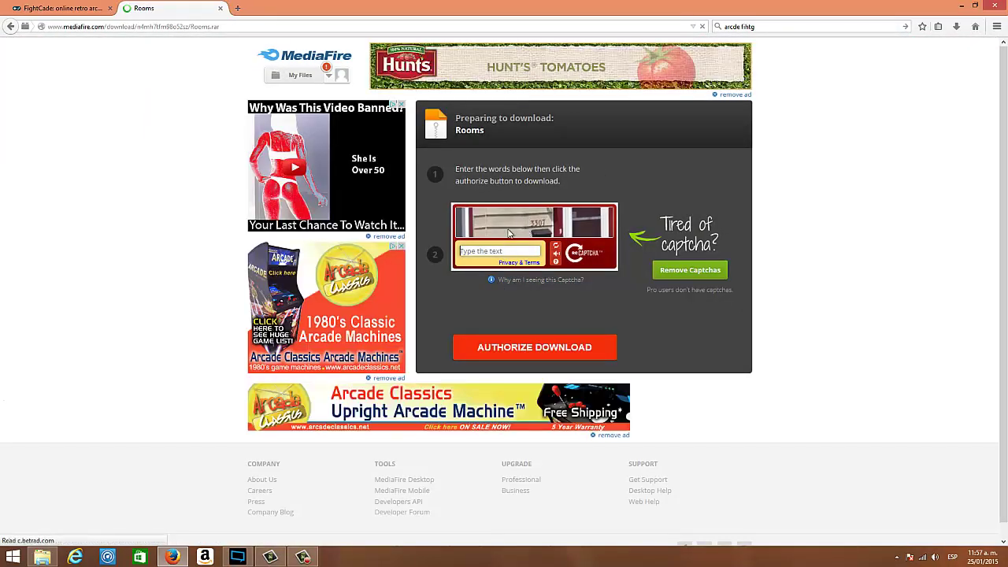
{"action": "type", "text": "3307"}
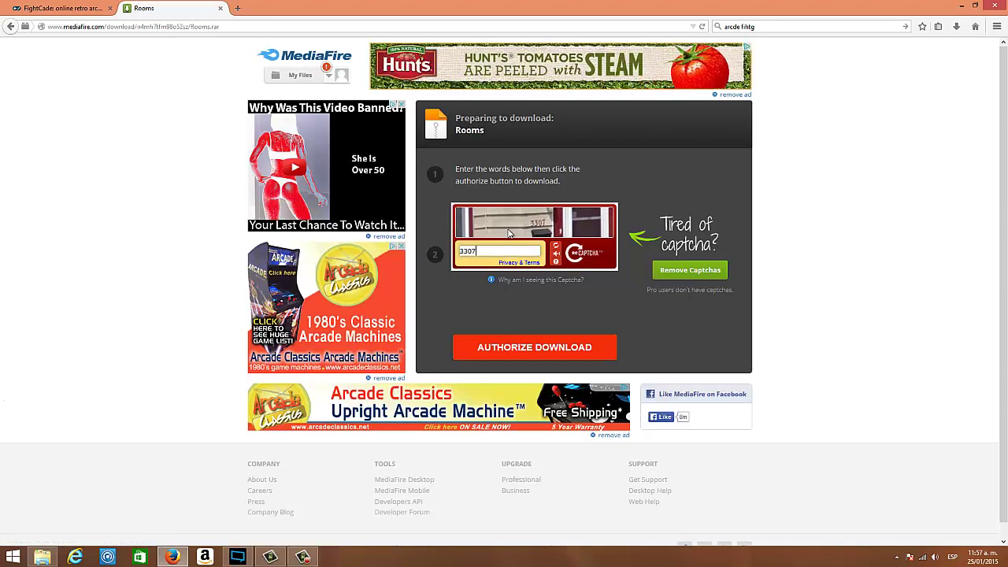
{"action": "left_click", "coordinate": [530, 351]}
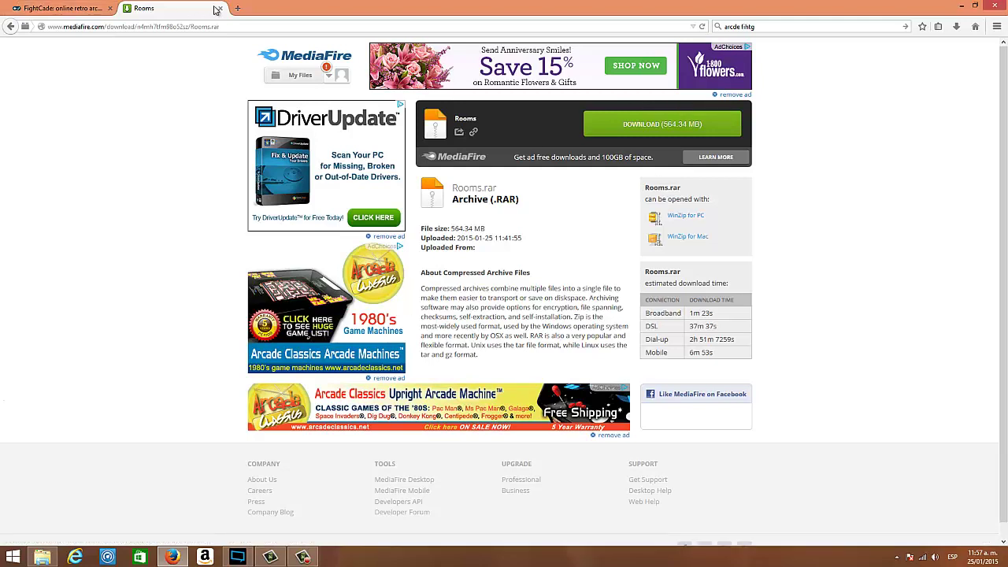
{"action": "left_click", "coordinate": [962, 7]}
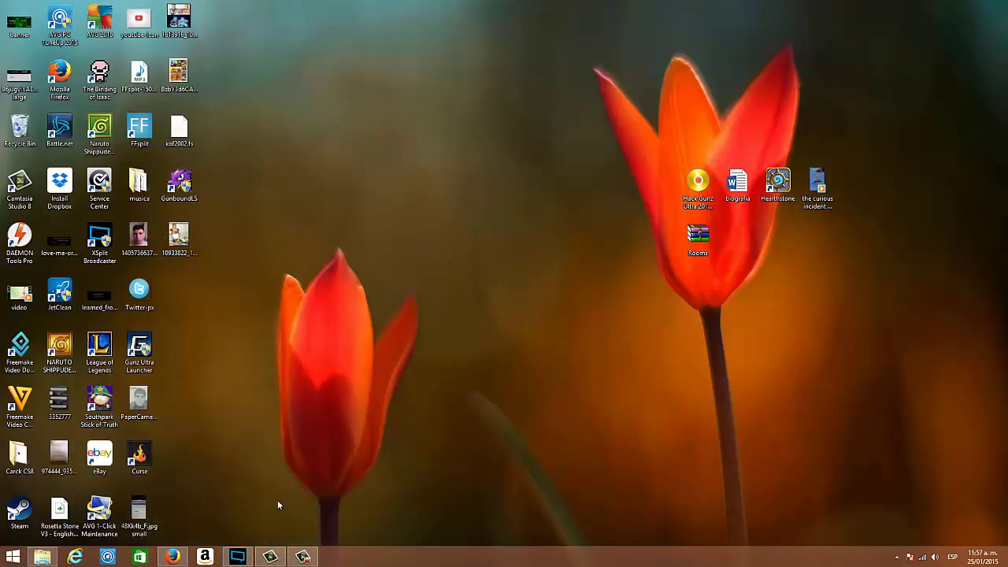
Step: Extract Rooms.rar to a Rooms folder and copy its 12 ROM zips
{"action": "right_click", "coordinate": [697, 243]}
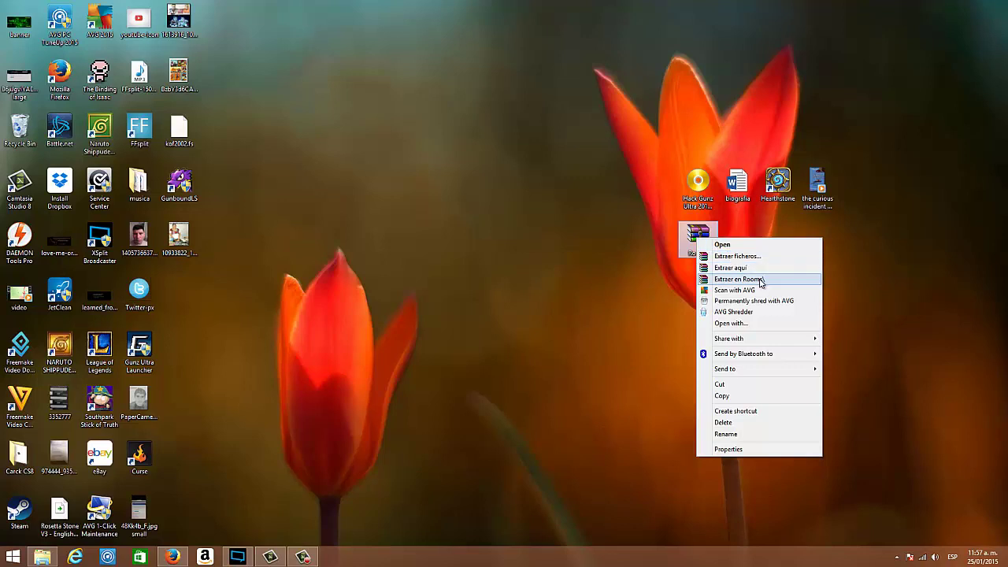
{"action": "left_click", "coordinate": [761, 280]}
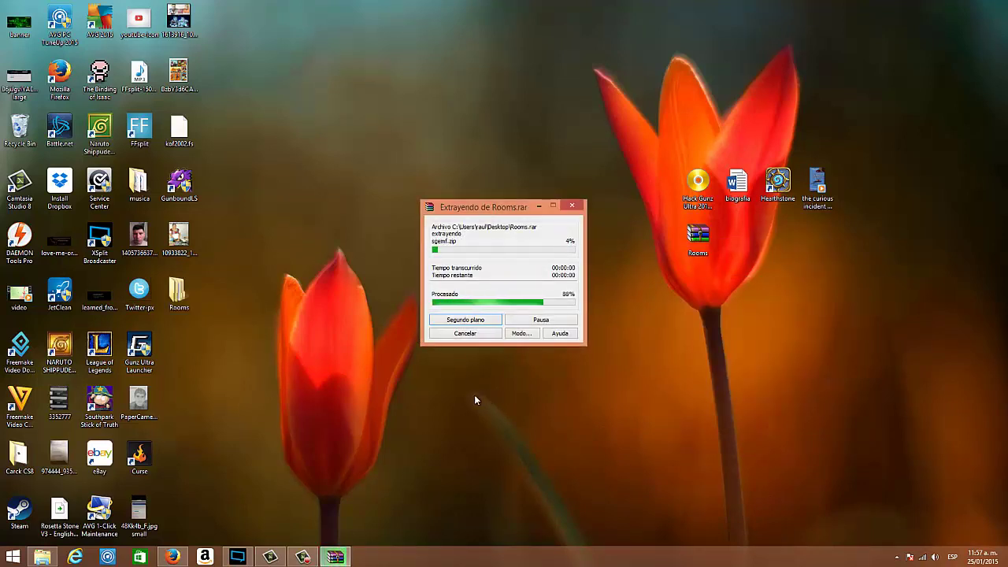
{"action": "double_click", "coordinate": [179, 293]}
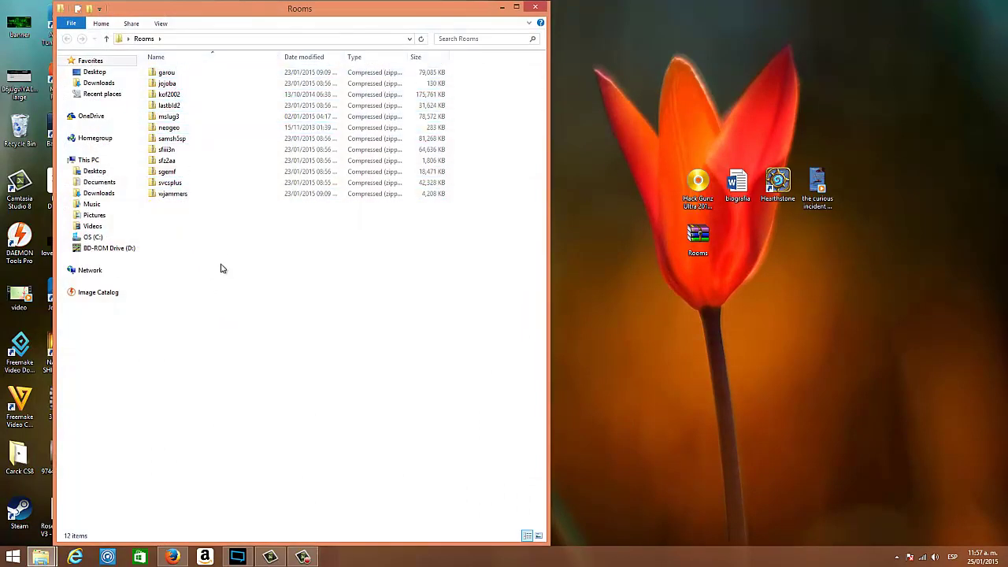
{"action": "left_click_drag", "start_coordinate": [221, 269], "coordinate": [176, 97]}
{"action": "right_click", "coordinate": [178, 96]}
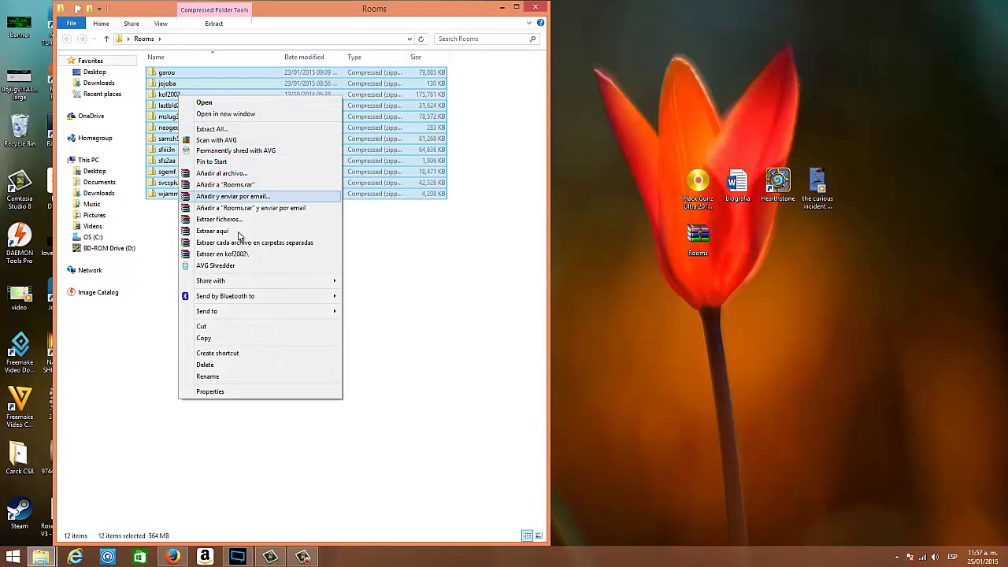
{"action": "left_click", "coordinate": [251, 339]}
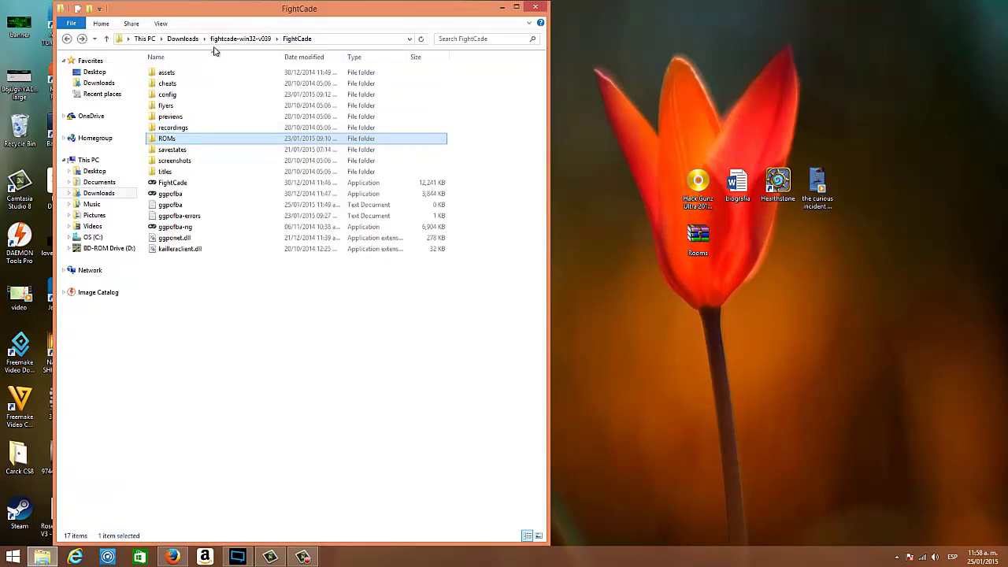
Step: Put the copied ROMs in fightcade-win32-v039\FightCade\ROMs, then close Explorer
{"action": "left_click", "coordinate": [67, 39]}
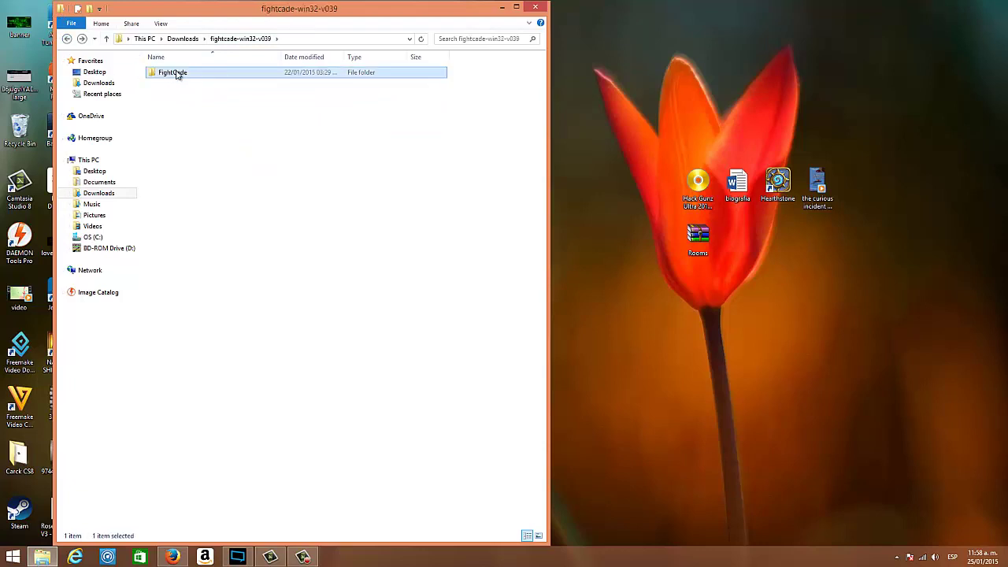
{"action": "left_click", "coordinate": [67, 39]}
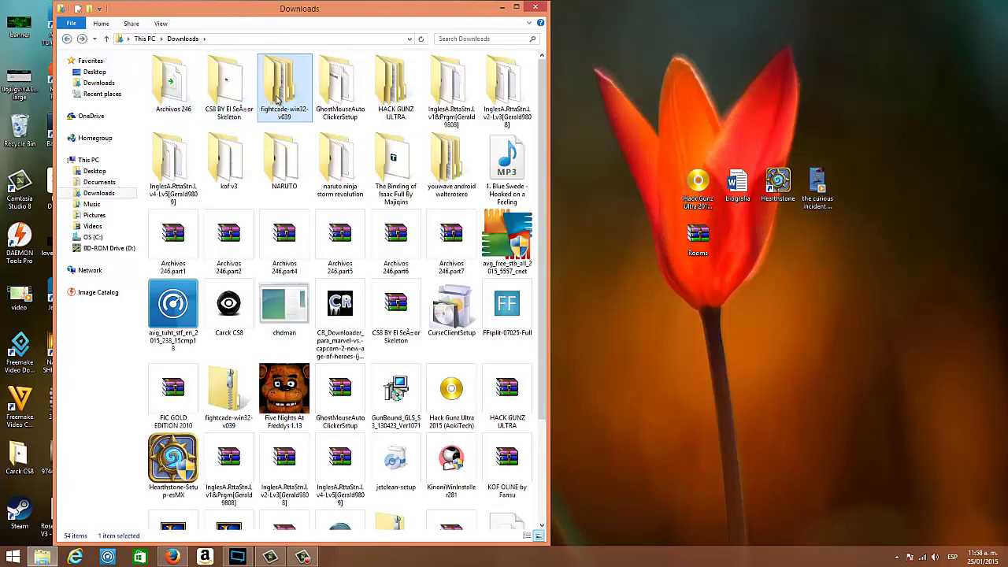
{"action": "double_click", "coordinate": [277, 99]}
{"action": "double_click", "coordinate": [176, 74]}
{"action": "left_click", "coordinate": [208, 142]}
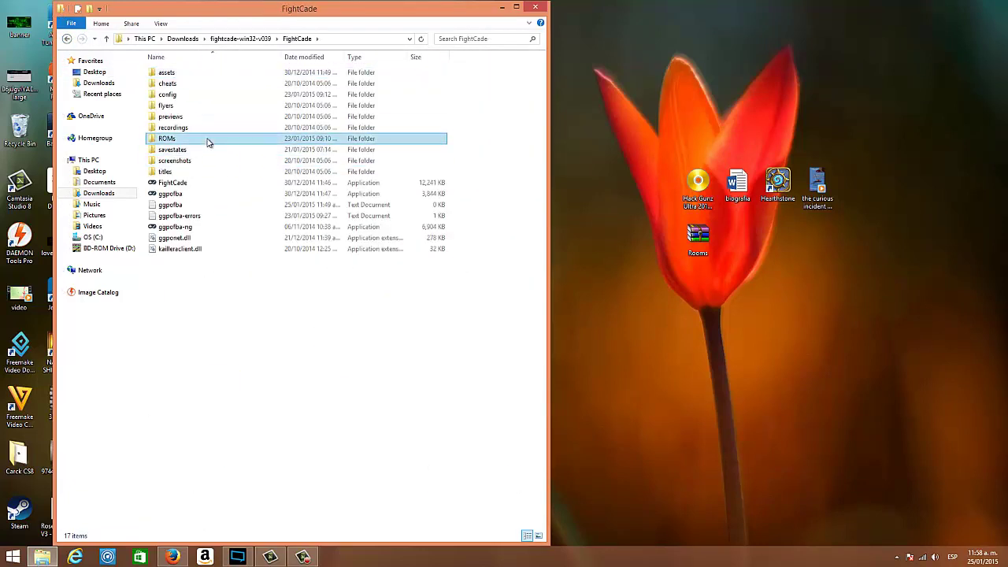
{"action": "double_click", "coordinate": [209, 142]}
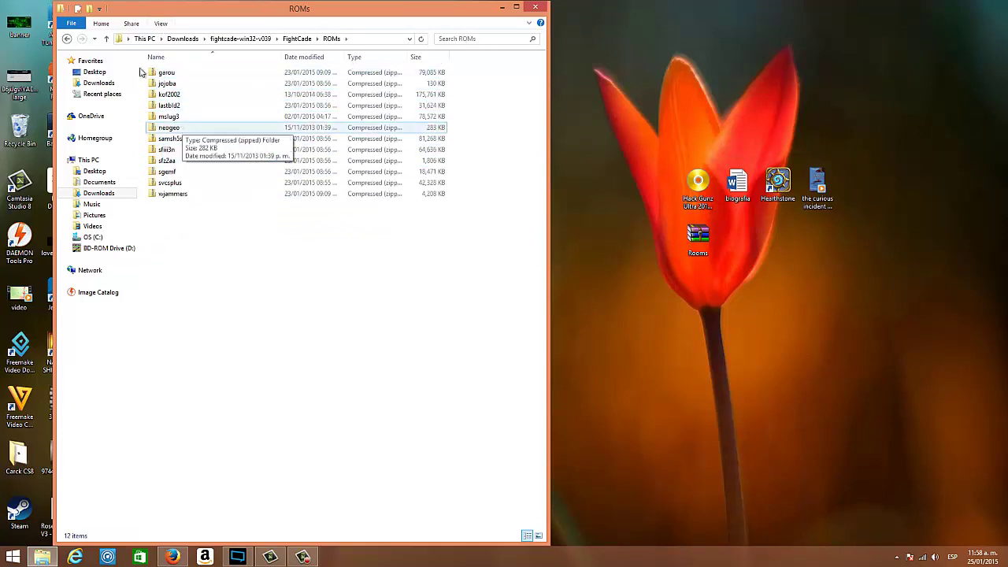
{"action": "left_click", "coordinate": [535, 9]}
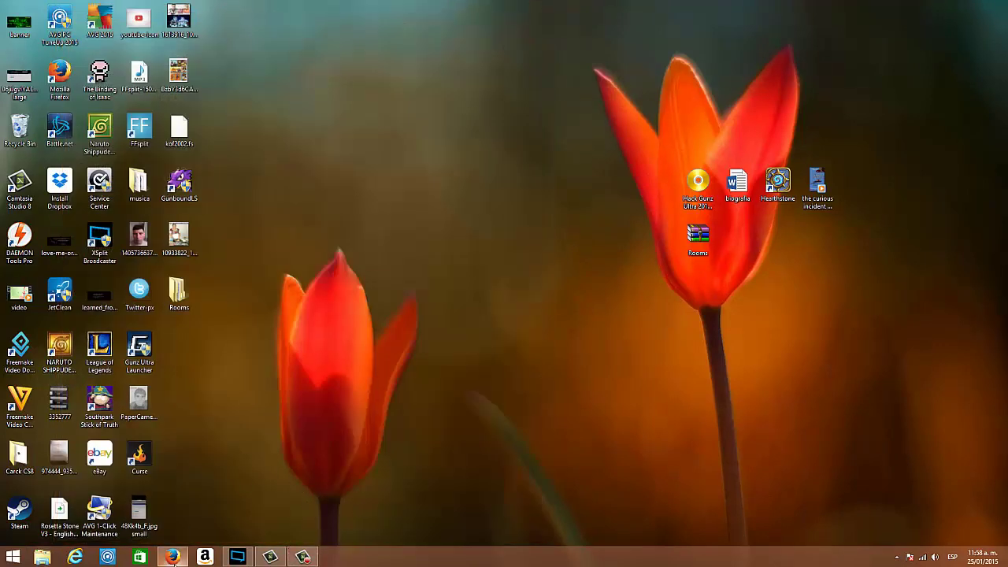
Step: Go to Downloads\fightcade-win32-v039\FightCade and launch ggpofba to open FB Alpha
{"action": "left_click", "coordinate": [173, 557]}
{"action": "left_click", "coordinate": [173, 557]}
{"action": "left_click", "coordinate": [12, 557]}
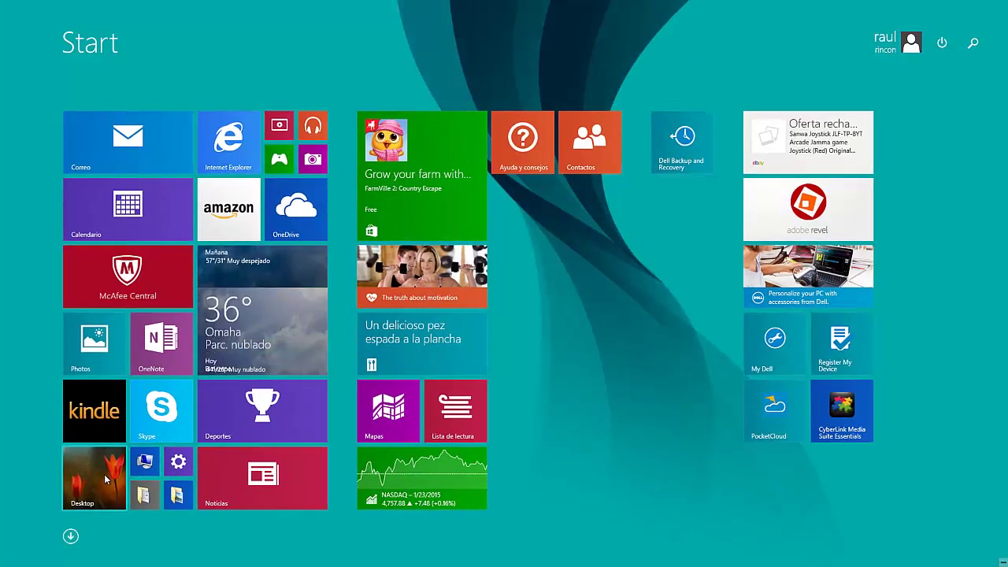
{"action": "left_click", "coordinate": [105, 479]}
{"action": "left_click", "coordinate": [43, 557]}
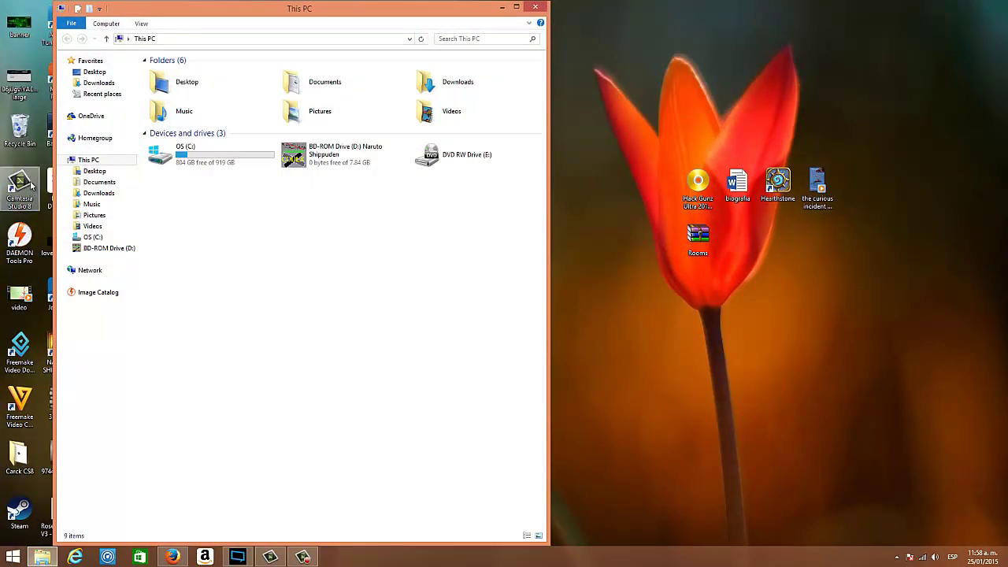
{"action": "left_click", "coordinate": [98, 85]}
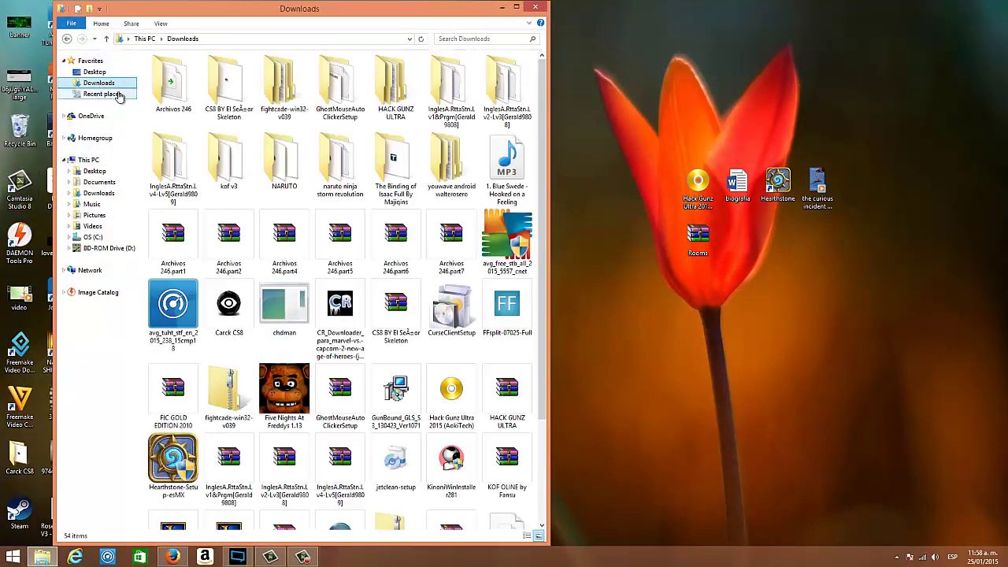
{"action": "double_click", "coordinate": [266, 89]}
{"action": "double_click", "coordinate": [203, 73]}
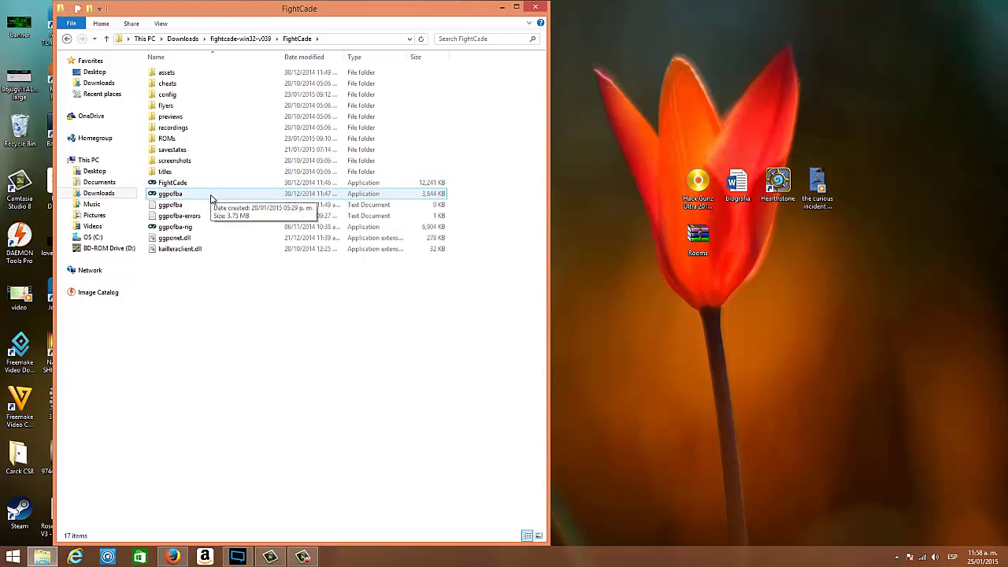
{"action": "double_click", "coordinate": [211, 197]}
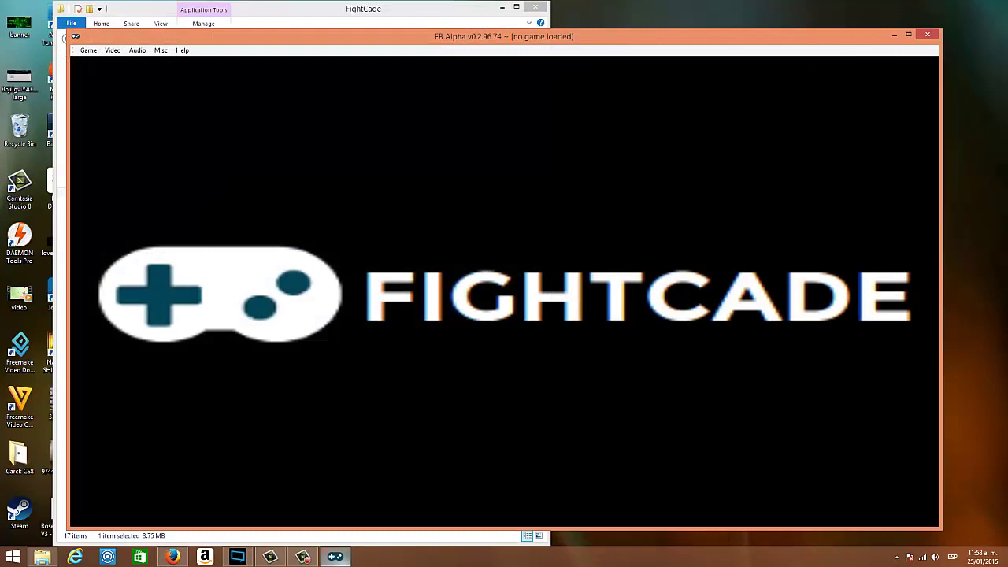
Step: Scan ROMs from Game > Load game and start Street Fighter III 3rd Strike (Japan 990512, NO CD)
{"action": "left_click", "coordinate": [90, 50]}
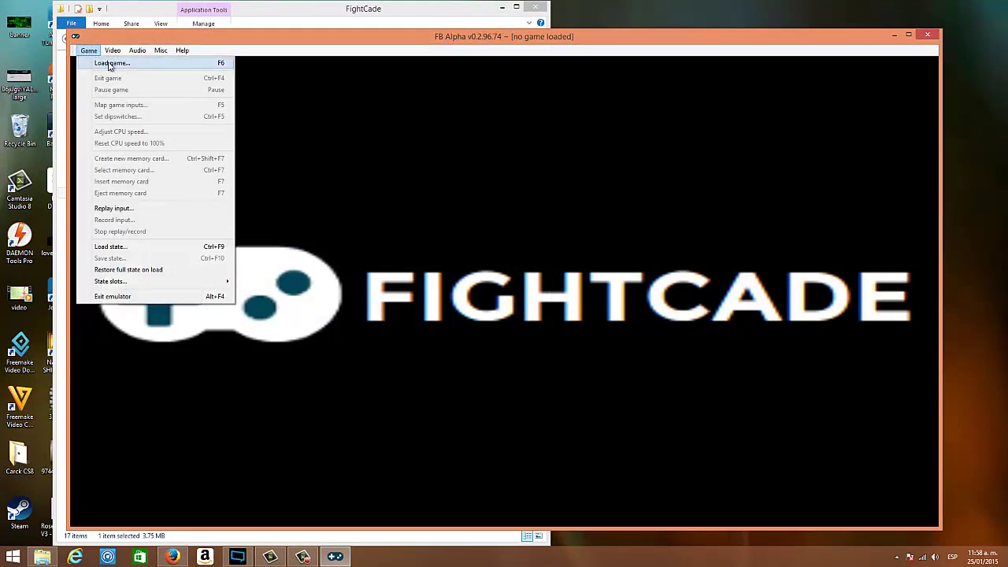
{"action": "left_click", "coordinate": [144, 63]}
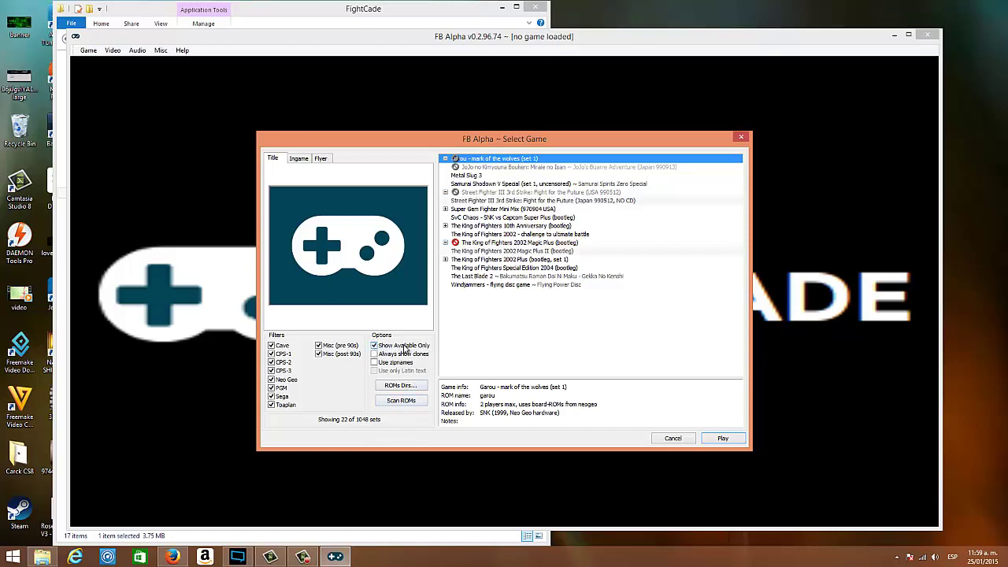
{"action": "left_click", "coordinate": [401, 401]}
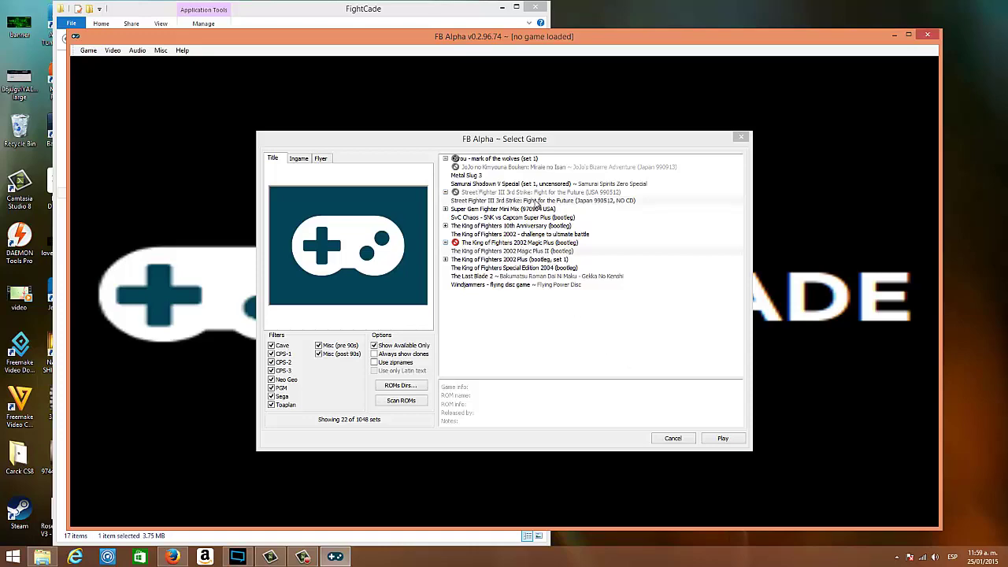
{"action": "double_click", "coordinate": [536, 201]}
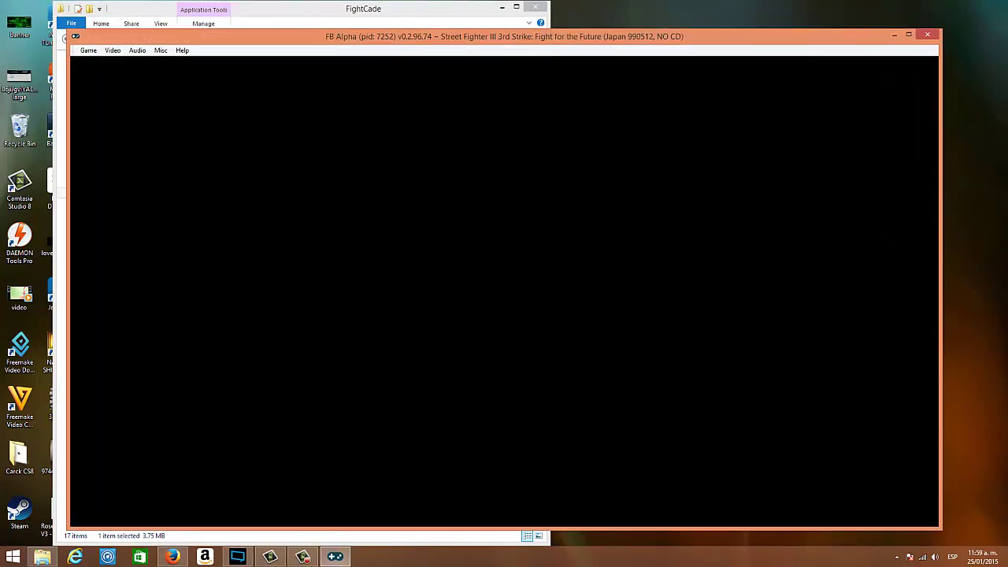
Step: Open FB Alpha's Game menu as Street Fighter III 3rd Strike reaches the CAPCOM logo
{"action": "mouse_move", "coordinate": [1007, 0]}
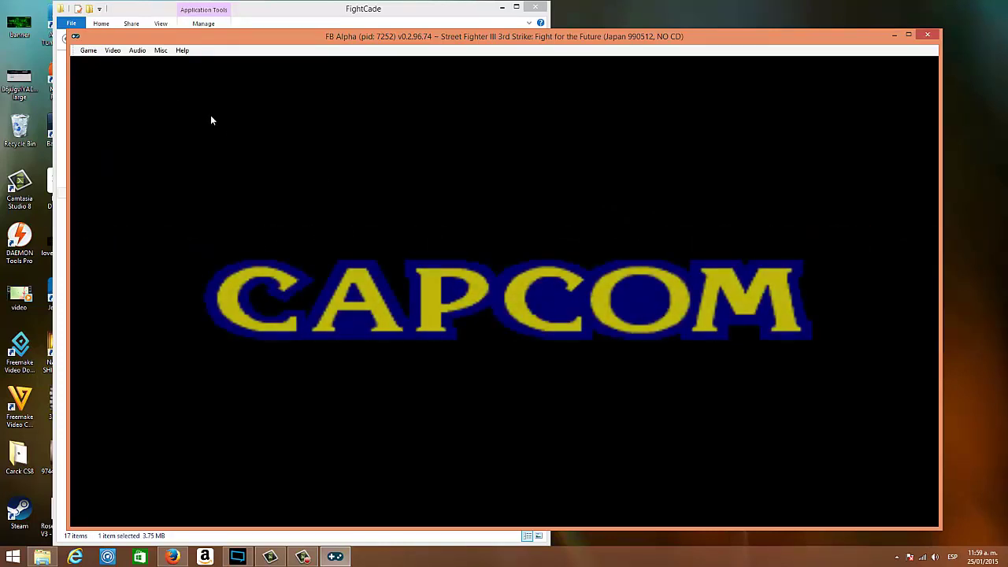
{"action": "left_click", "coordinate": [88, 51]}
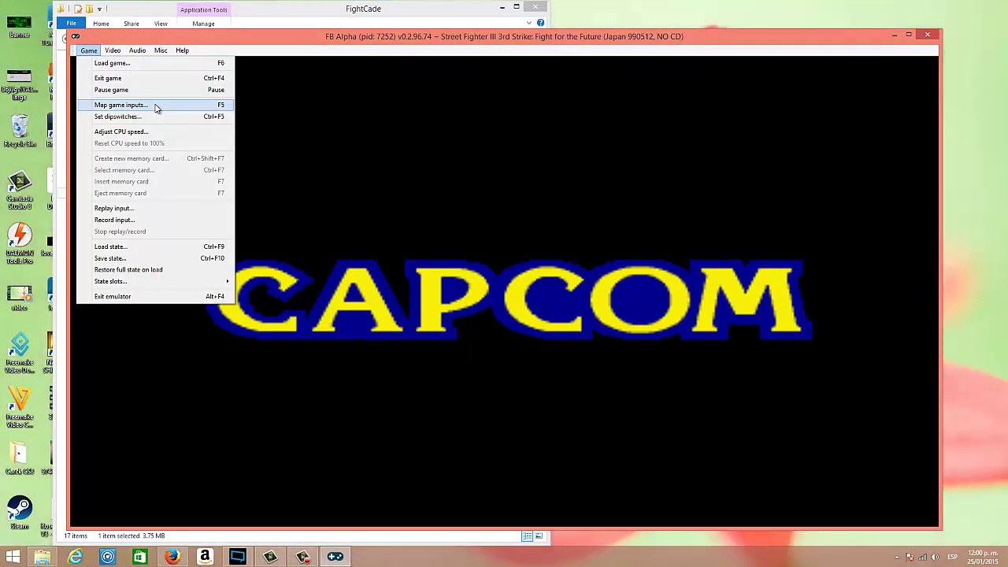
Step: Open the input mapping and inspect P1 Coin, leaving it on Joy 0 Button 4
{"action": "left_click", "coordinate": [155, 107]}
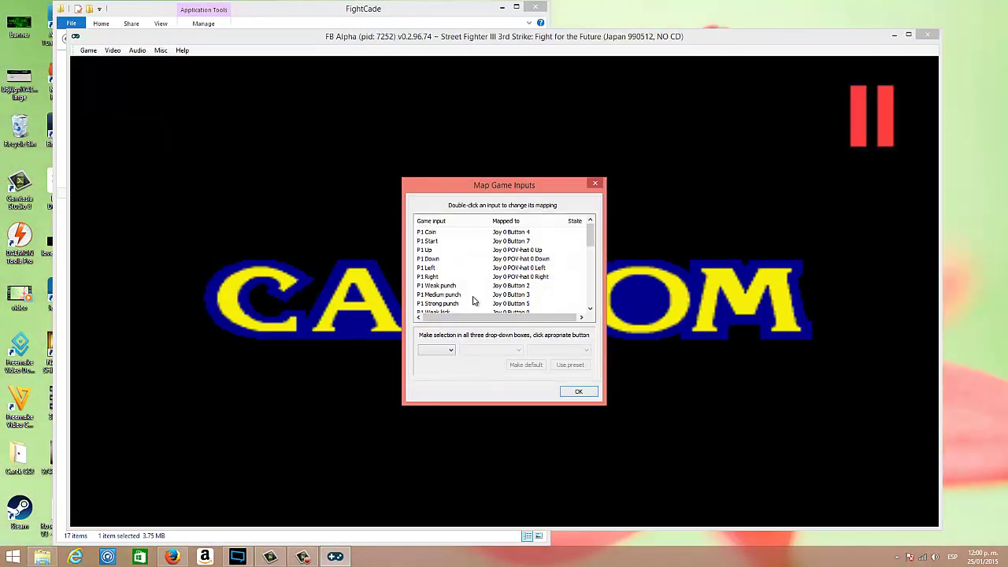
{"action": "mouse_move", "coordinate": [593, 235]}
{"action": "left_mouse_down"}
{"action": "mouse_move", "coordinate": [606, 317]}
{"action": "mouse_move", "coordinate": [589, 220]}
{"action": "left_mouse_up"}
{"action": "double_click", "coordinate": [508, 233]}
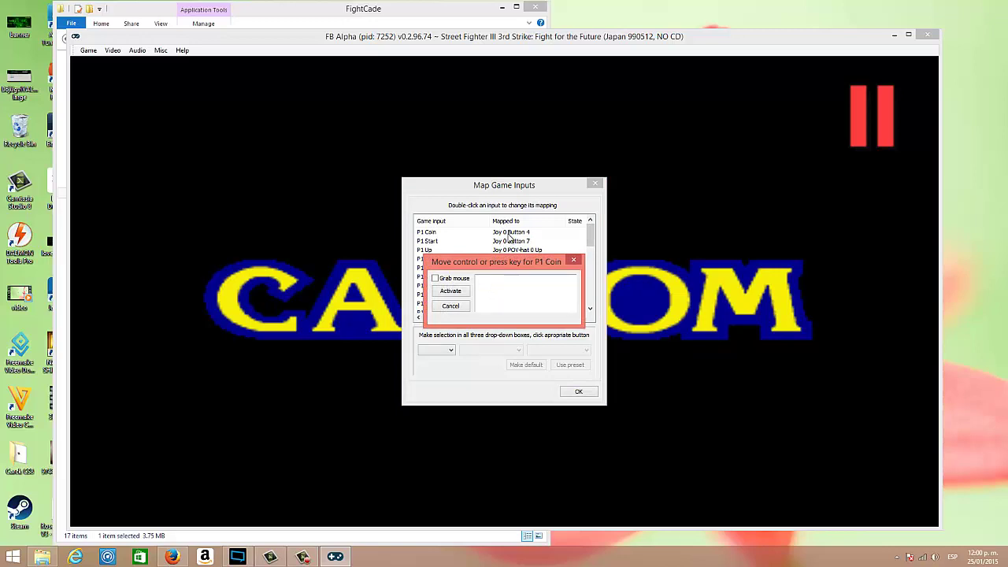
{"action": "key", "text": "Escape"}
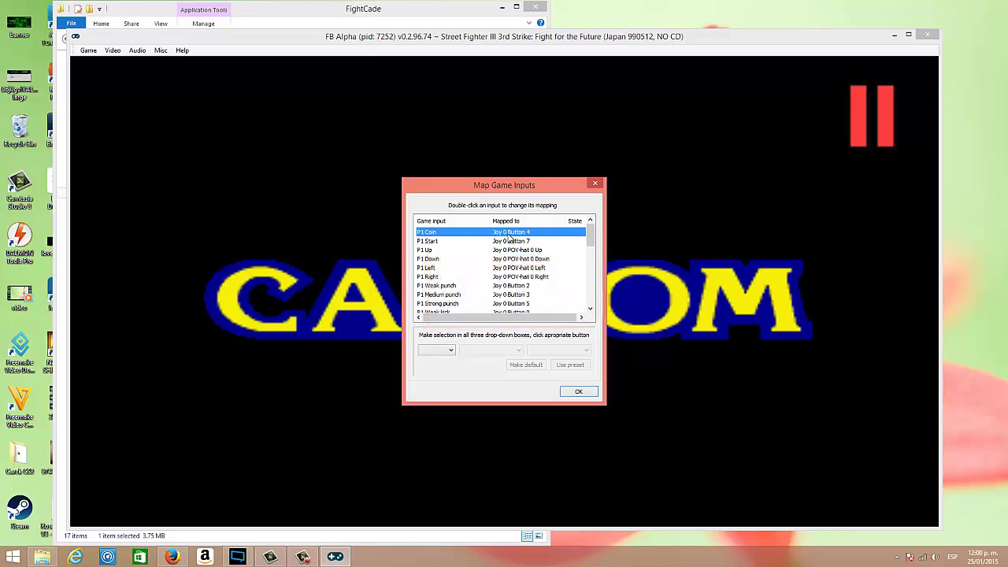
Step: Check the P1 Start, Up, Down, Left and Right bindings
{"action": "double_click", "coordinate": [504, 241]}
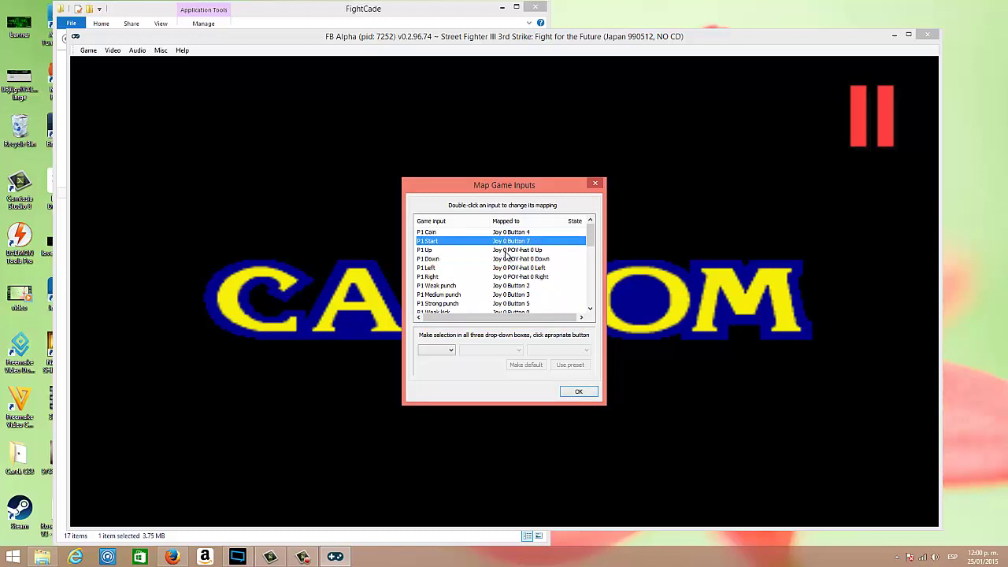
{"action": "double_click", "coordinate": [508, 250]}
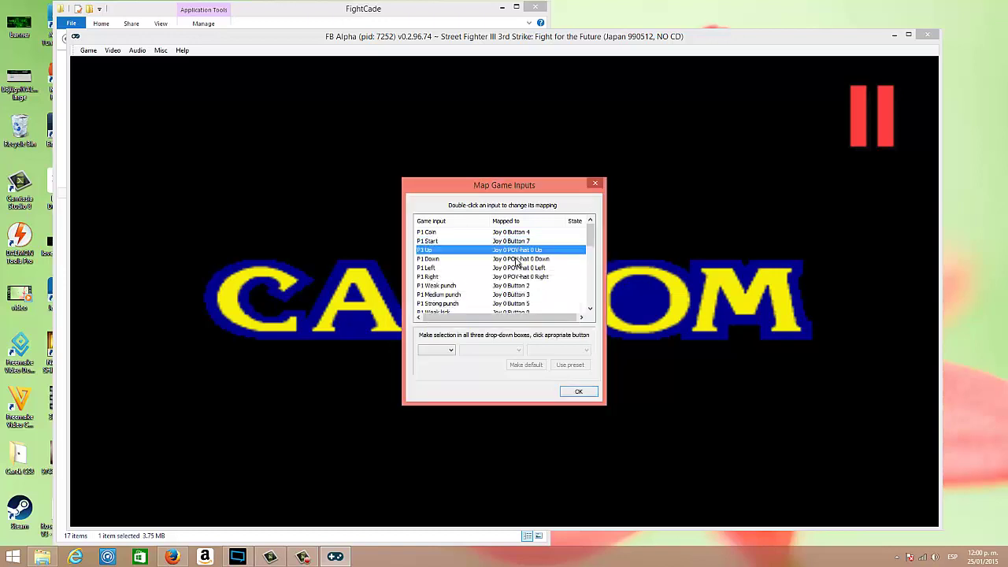
{"action": "double_click", "coordinate": [515, 259]}
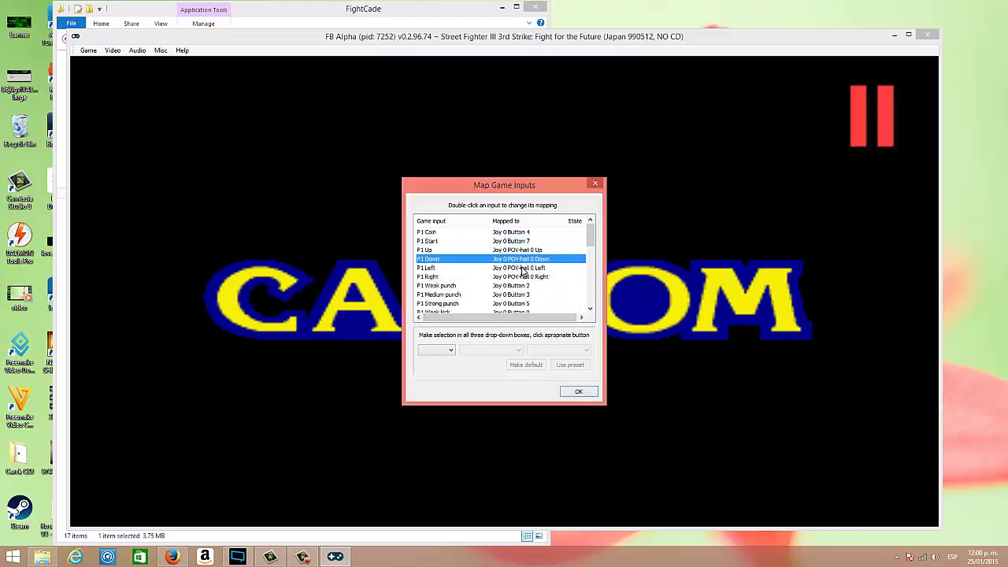
{"action": "double_click", "coordinate": [523, 269]}
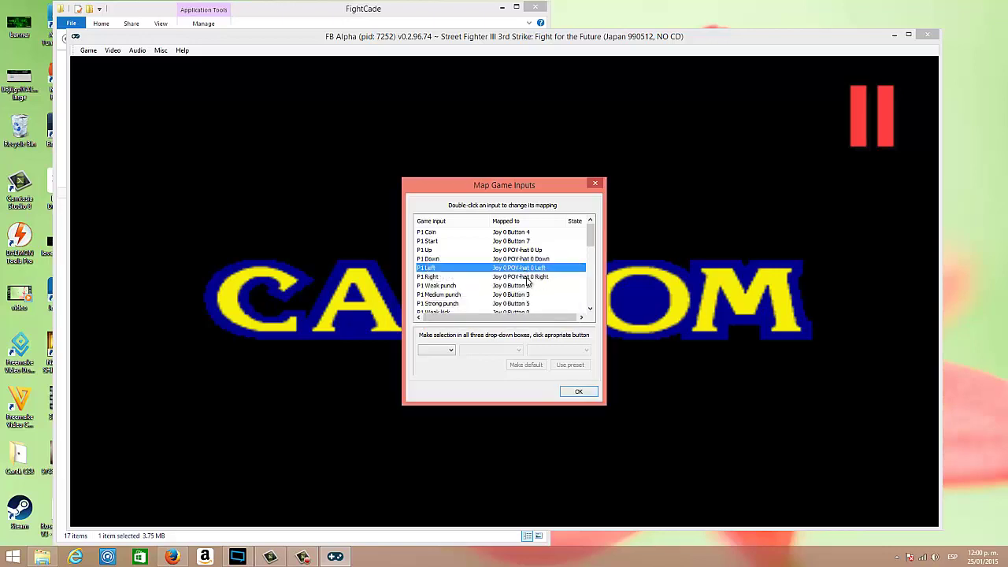
{"action": "double_click", "coordinate": [527, 277]}
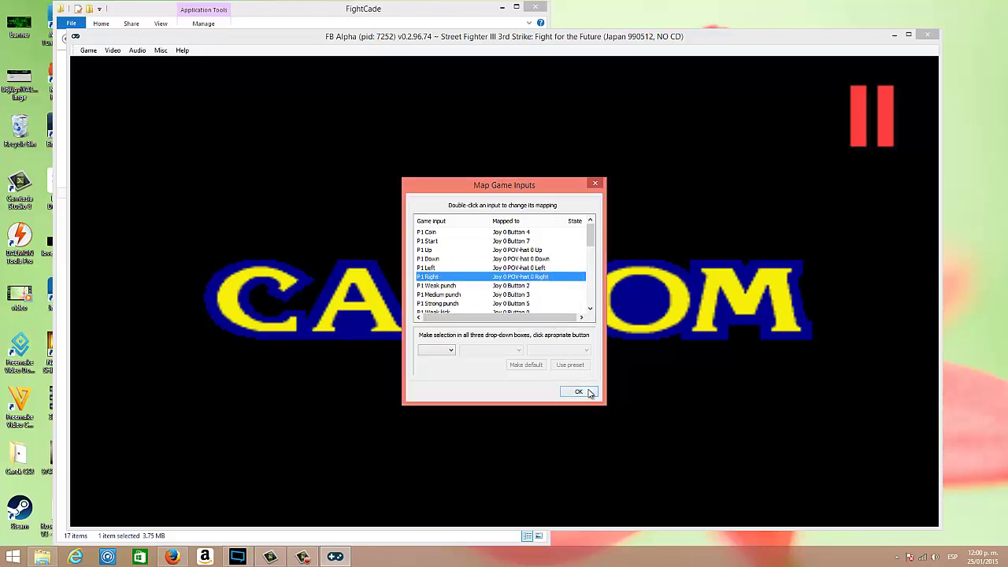
Step: Accept the mapping, dismiss the Game menu and resume the 'The Epic Trilogy Unfolds' intro
{"action": "left_click", "coordinate": [579, 392]}
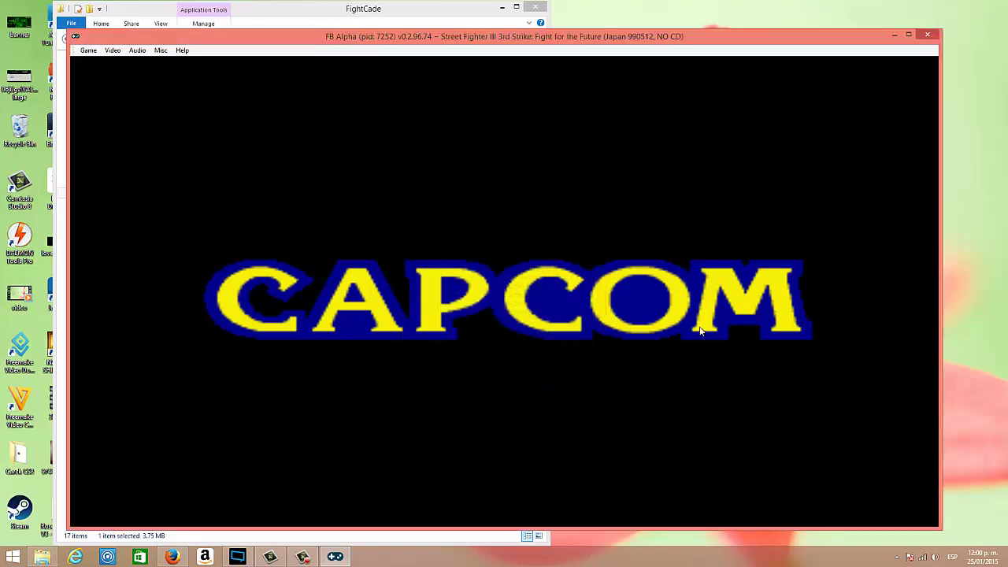
{"action": "left_click", "coordinate": [94, 54]}
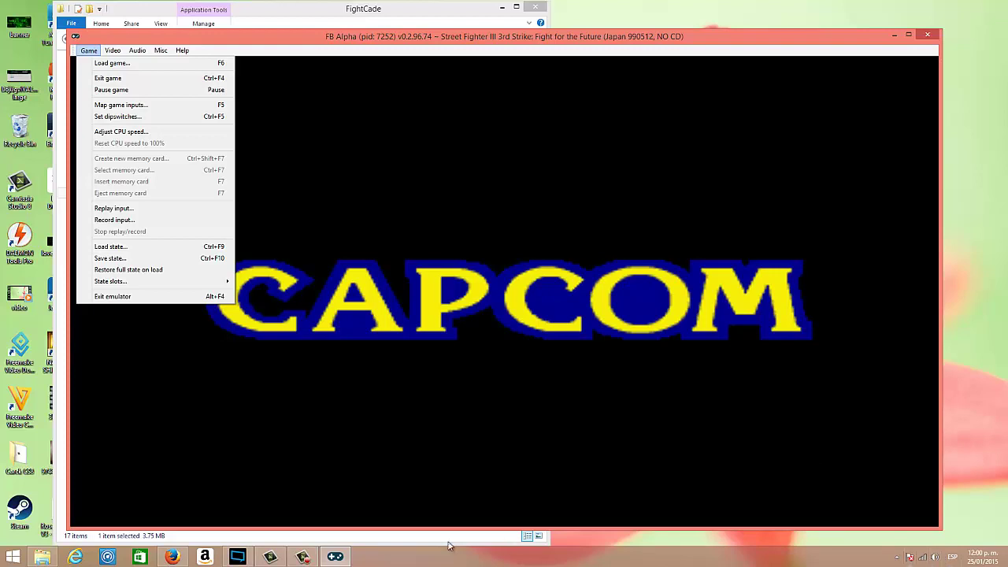
{"action": "left_click", "coordinate": [303, 558]}
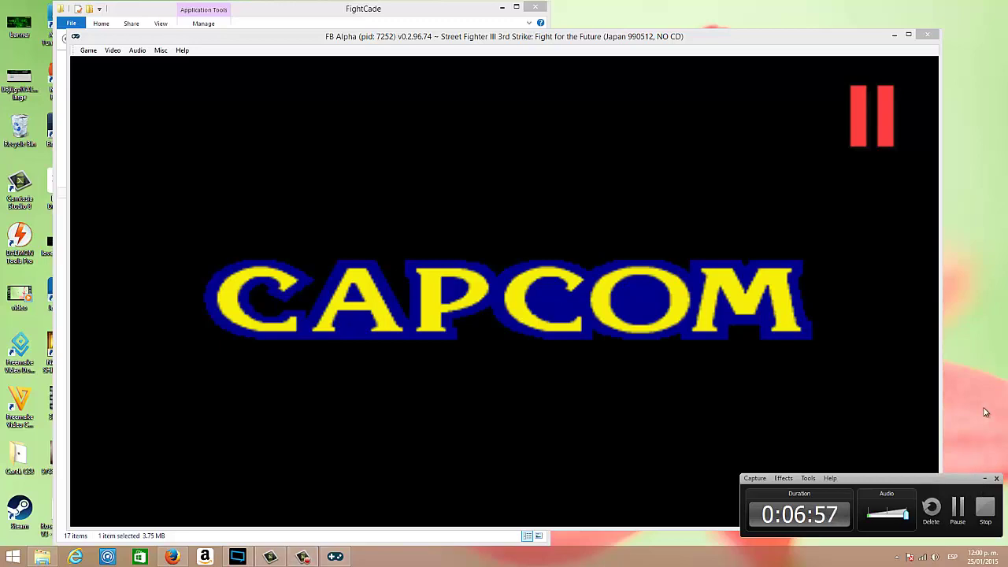
{"action": "left_click", "coordinate": [985, 479]}
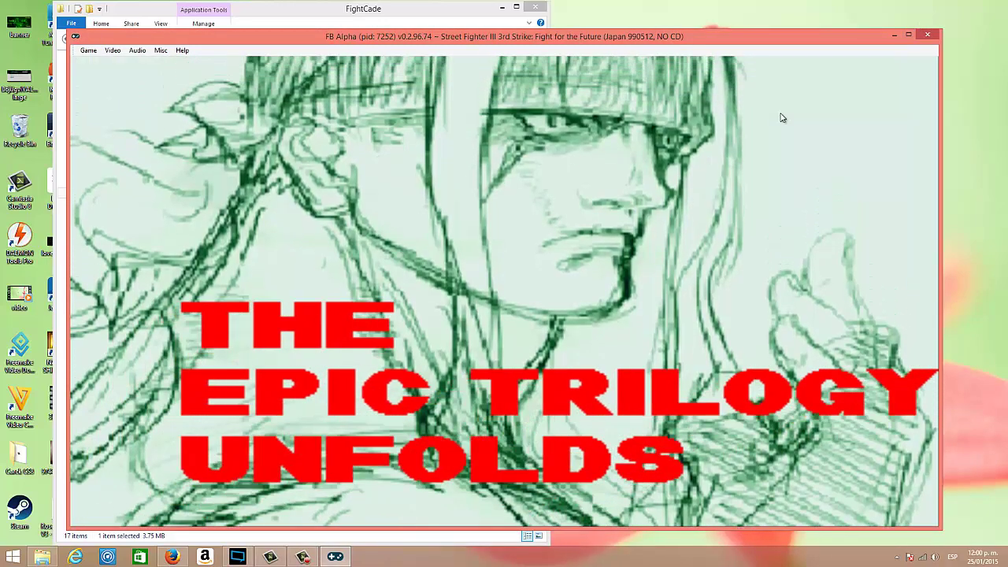
Step: Insert a coin, start a one-player game as Ken with Super Art I against Ibuki
{"action": "key", "text": "5"}
{"action": "key", "text": "5"}
{"action": "key", "text": "5"}
{"action": "key", "text": "5"}
{"action": "key", "text": "5"}
{"action": "key", "text": "5"}
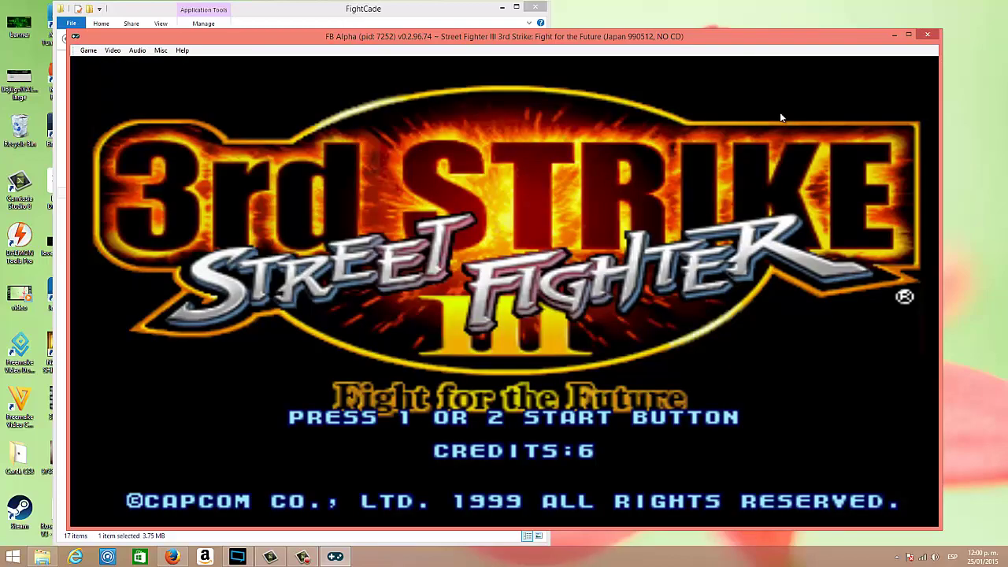
{"action": "key", "text": "1"}
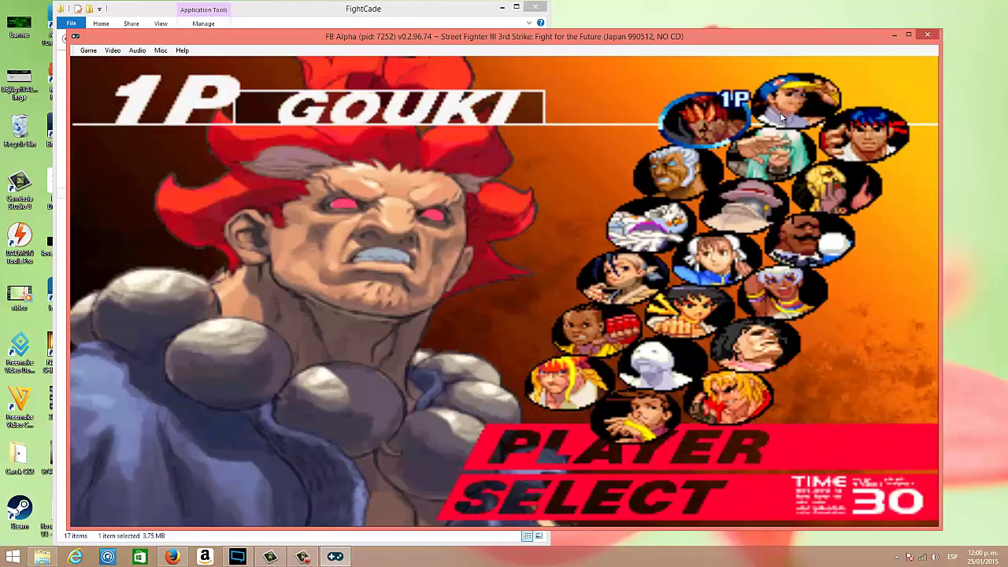
{"action": "key", "text": "Right"}
{"action": "key", "text": "Up"}
{"action": "key", "text": "z"}
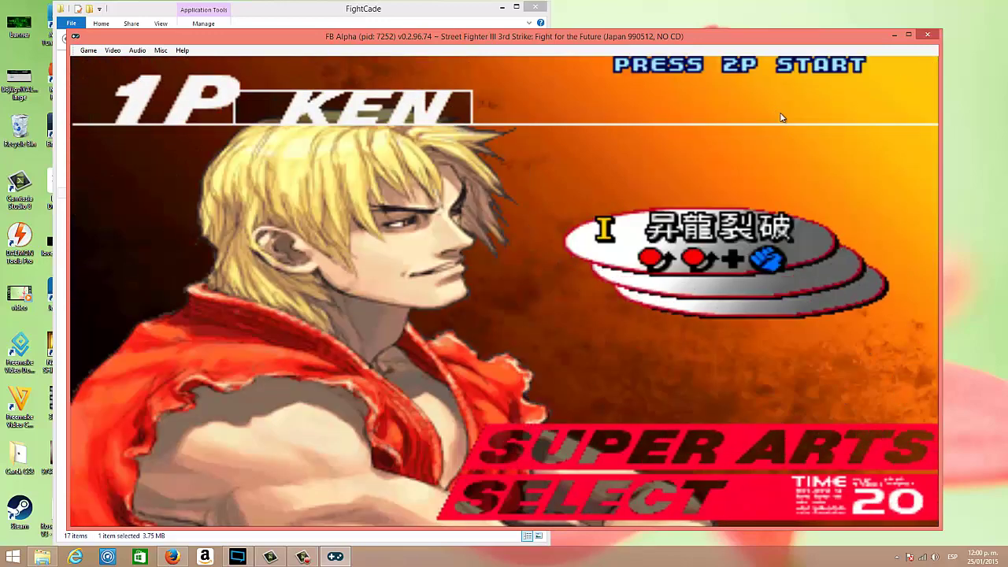
{"action": "key", "text": "Down"}
{"action": "key", "text": "Up"}
{"action": "key", "text": "z"}
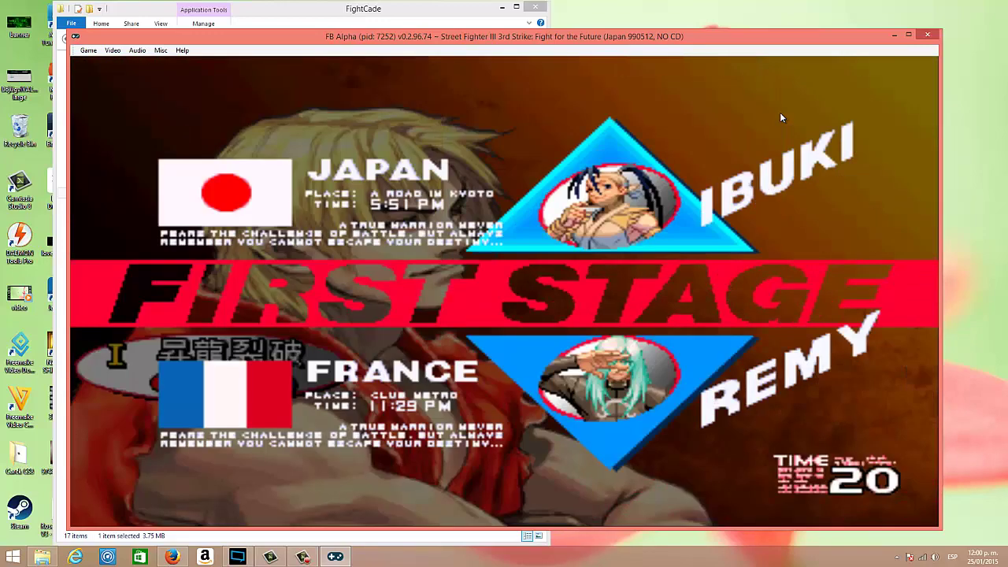
{"action": "key", "text": "z"}
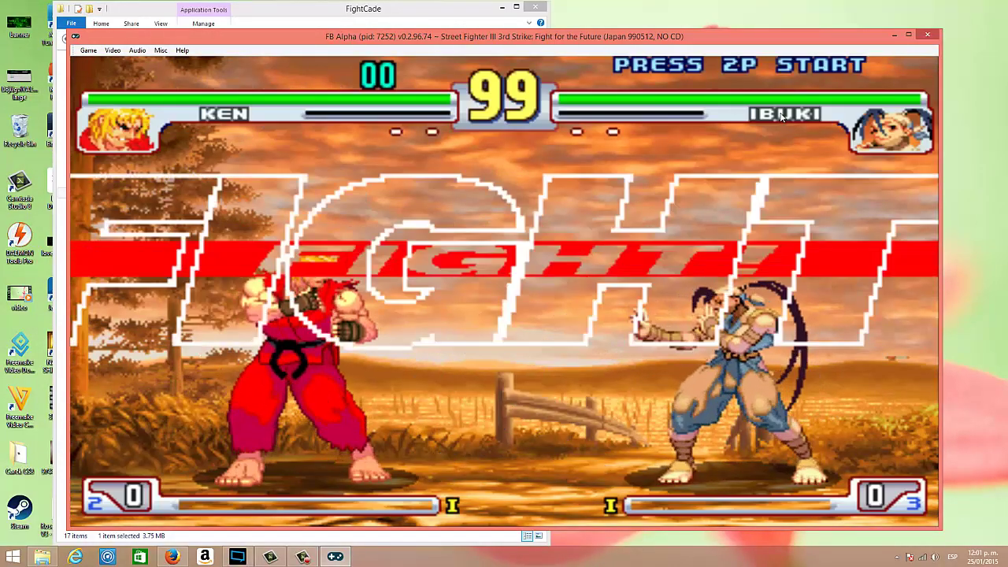
Step: Throw a fireball at Ibuki, then jump in and hit her
{"action": "key", "text": "Down"}
{"action": "key", "text": "Right"}
{"action": "key", "text": "z"}
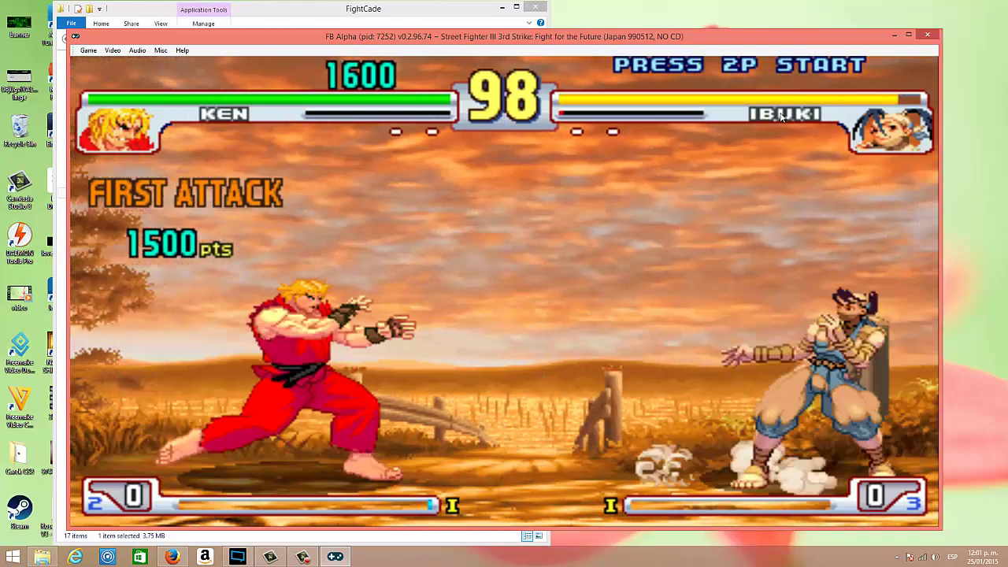
{"action": "key", "text": "Right"}
{"action": "key", "text": "Up"}
{"action": "key", "text": "Right"}
{"action": "key", "text": "Up"}
{"action": "key", "text": "Down"}
{"action": "key", "text": "z"}
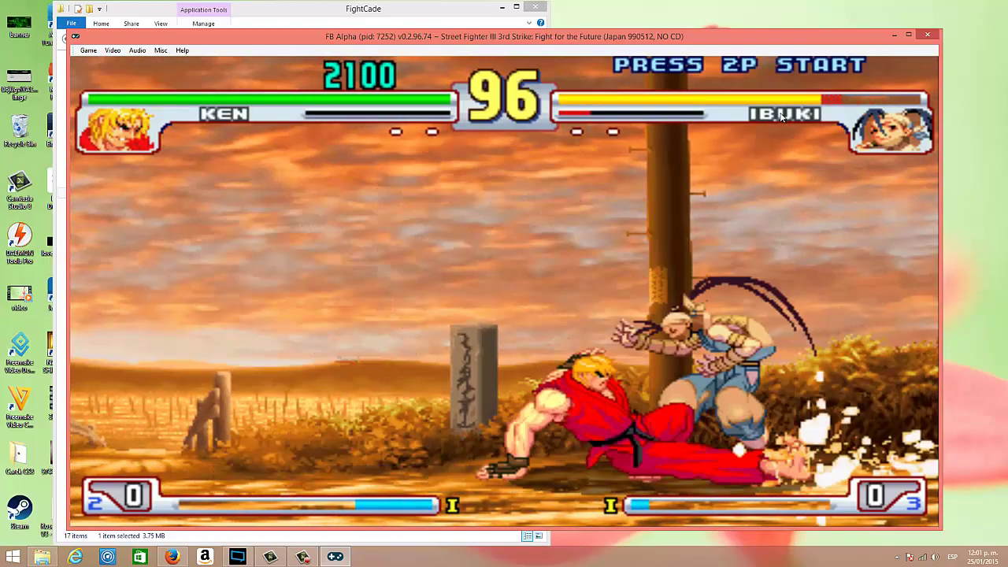
Step: Punch Ibuki, jump forward and land a two-hit combo
{"action": "key", "text": "z"}
{"action": "key", "text": "Right"}
{"action": "key", "text": "Up"}
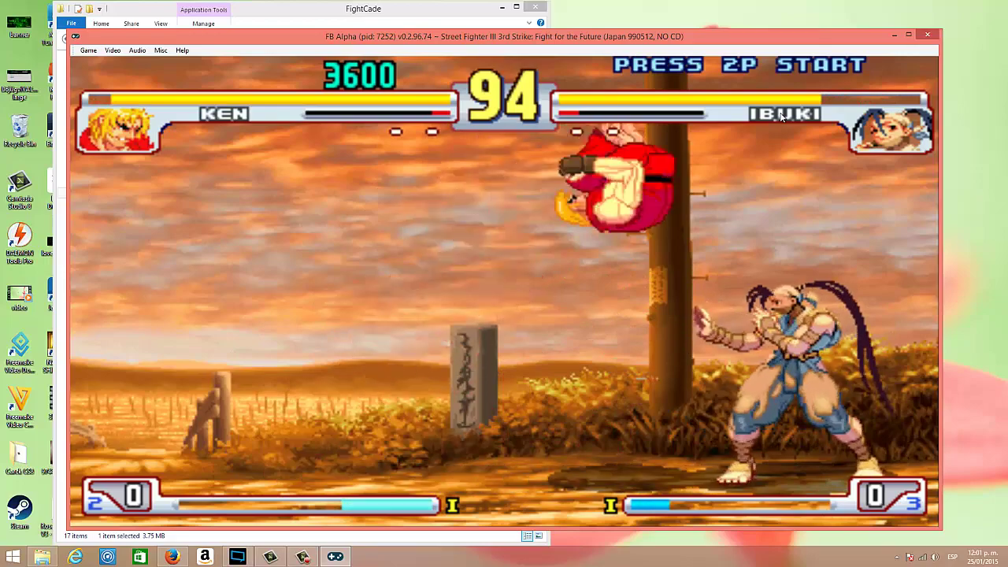
{"action": "key", "text": "z"}
{"action": "key", "text": "Down"}
{"action": "key", "text": "Right"}
{"action": "key", "text": "z"}
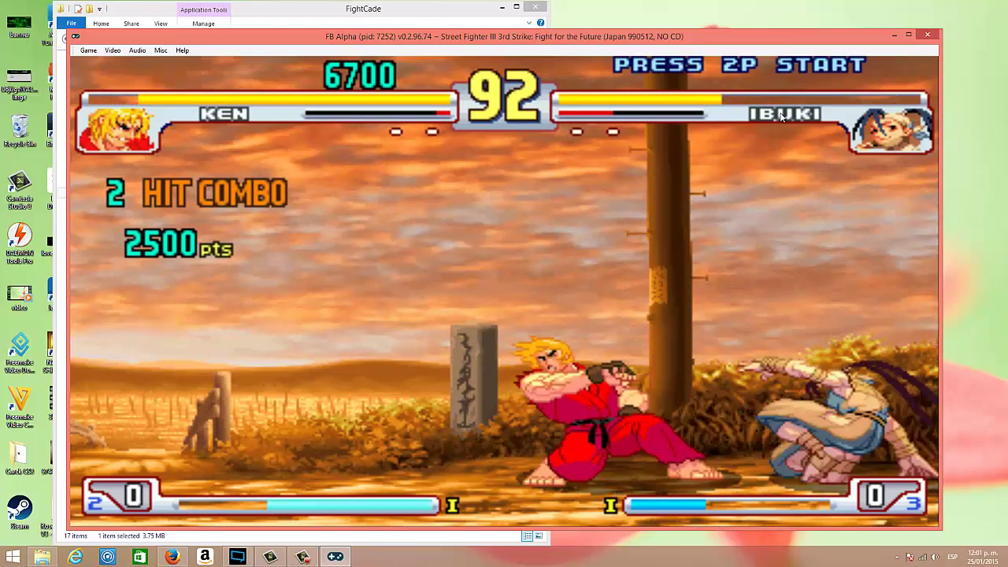
Step: Jump-attack Ibuki, back off, land a flying kick, then close the game window
{"action": "key", "text": "Right"}
{"action": "key", "text": "Up"}
{"action": "key", "text": "z"}
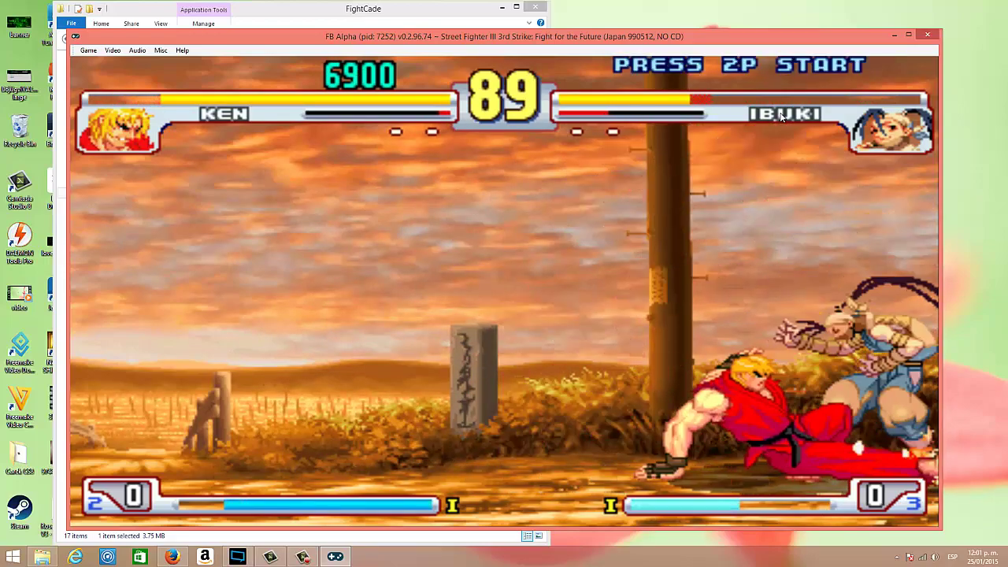
{"action": "key", "text": "Left"}
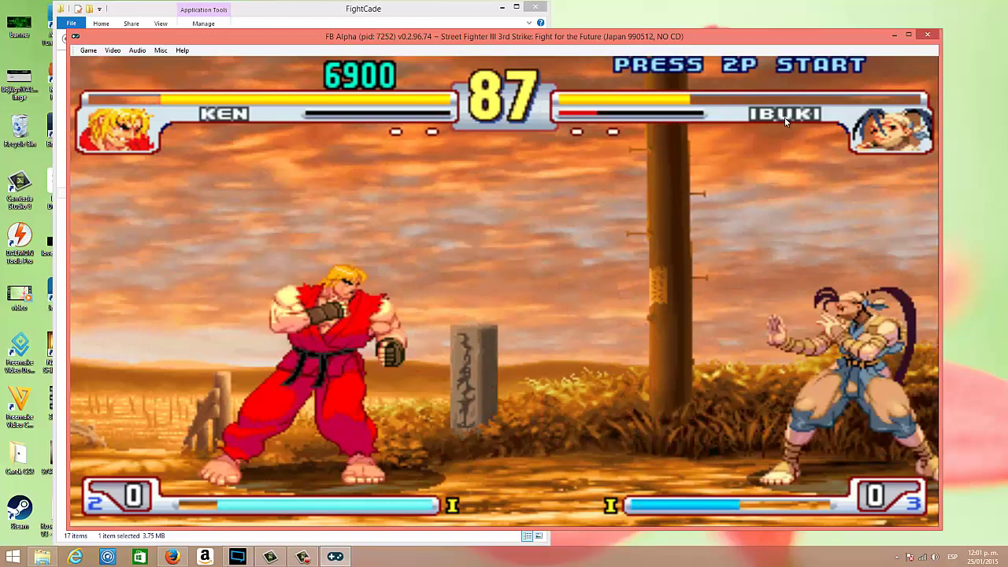
{"action": "key", "text": "Right"}
{"action": "key", "text": "Right"}
{"action": "key", "text": "Up"}
{"action": "key", "text": "z"}
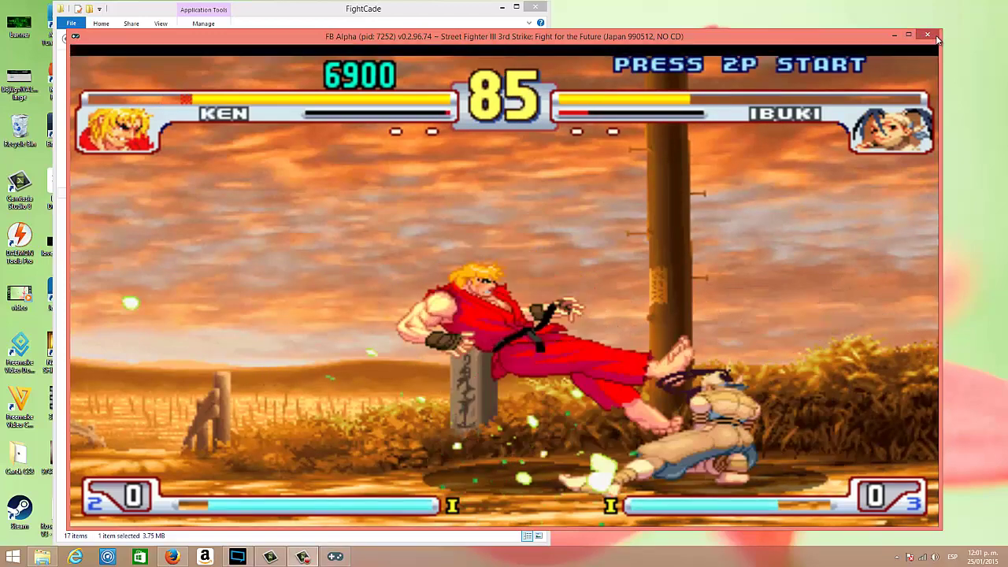
{"action": "left_click", "coordinate": [930, 37]}
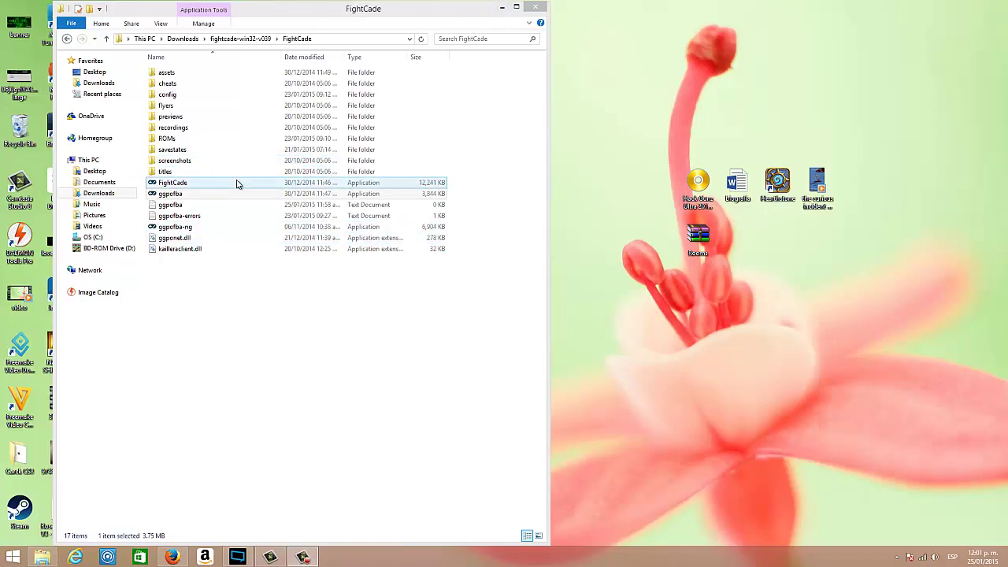
Step: Launch FightCade.exe and log in with the saved account to reach the lobby
{"action": "double_click", "coordinate": [237, 183]}
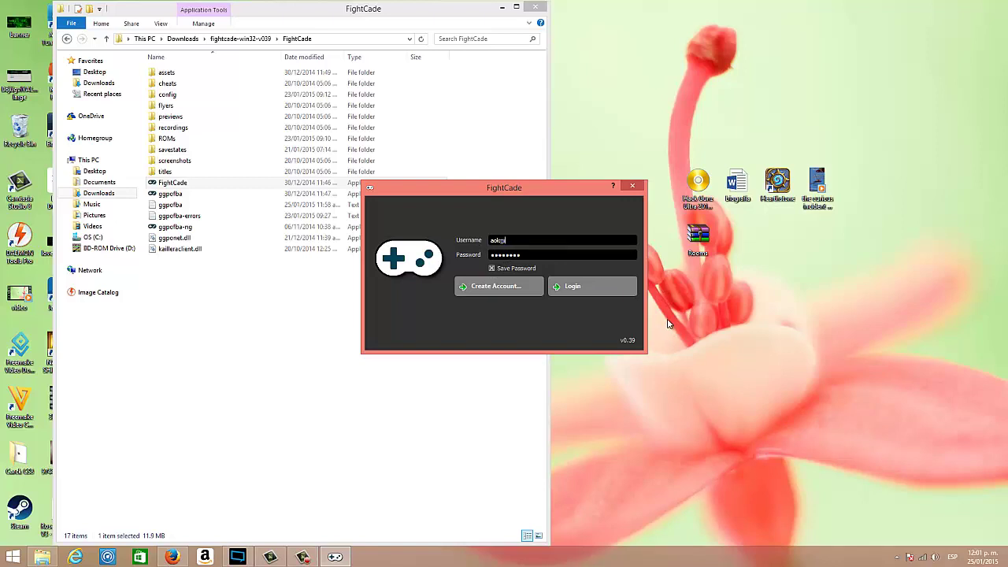
{"action": "left_click", "coordinate": [581, 287]}
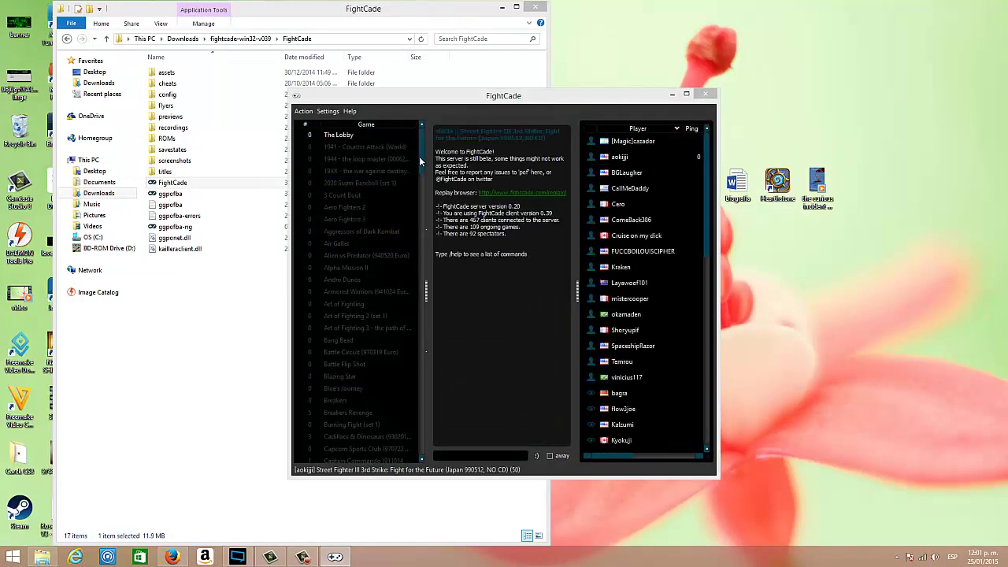
Step: Scroll the game list and enter the King of Fighters 2002 room
{"action": "left_click_drag", "start_coordinate": [422, 165], "coordinate": [419, 246]}
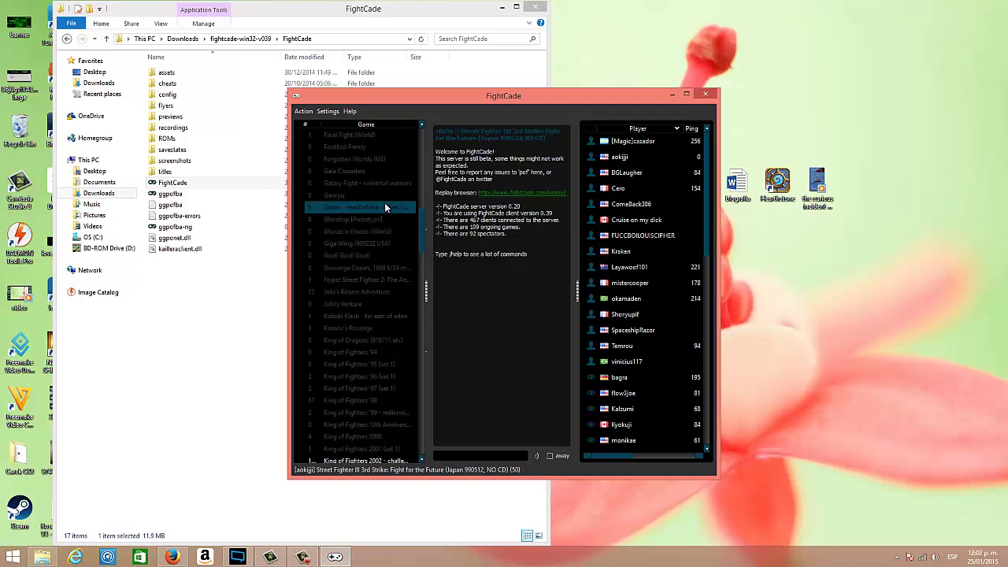
{"action": "left_click_drag", "start_coordinate": [420, 241], "coordinate": [414, 262]}
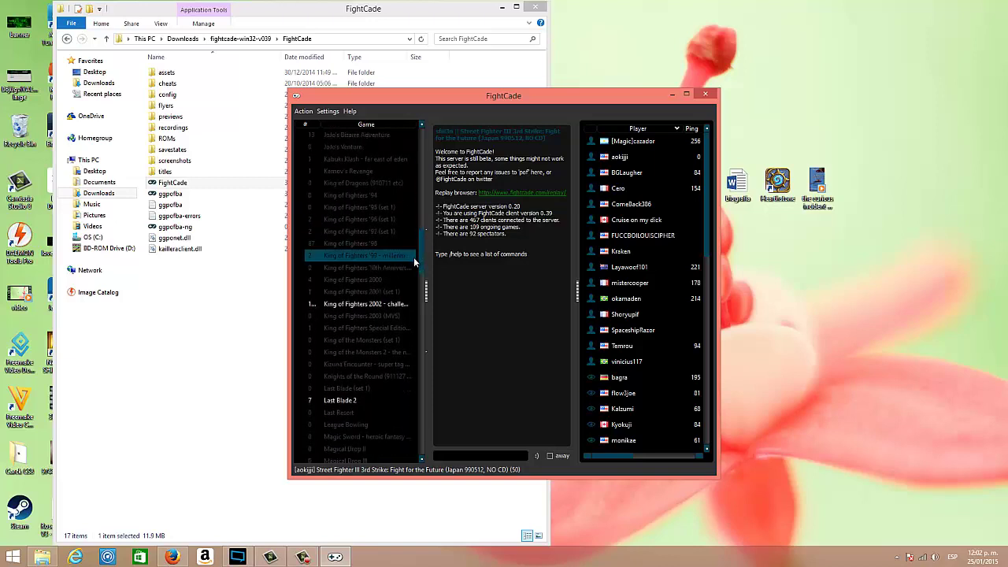
{"action": "scroll", "coordinate": [394, 264], "scroll_direction": "down", "scroll_amount": 2}
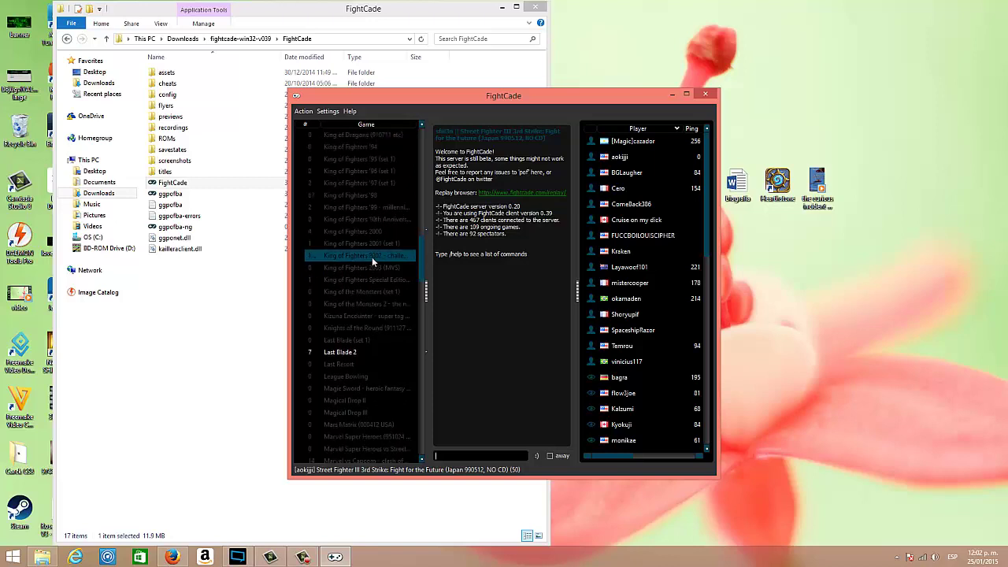
{"action": "left_click", "coordinate": [372, 257]}
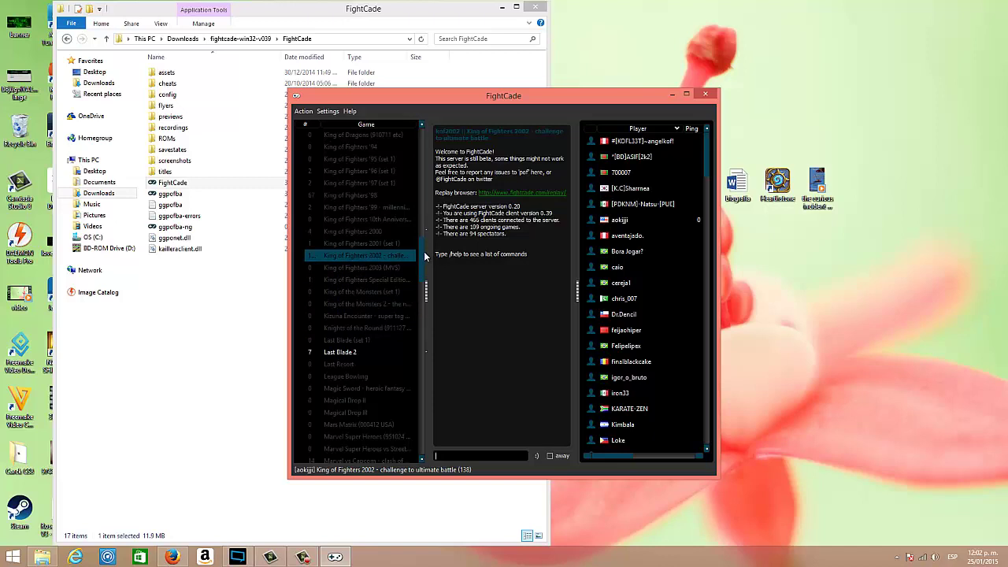
Step: Scroll to the S titles and join the Street Fighter III 3rd Strike room
{"action": "scroll", "coordinate": [422, 260], "scroll_direction": "down", "scroll_amount": 3}
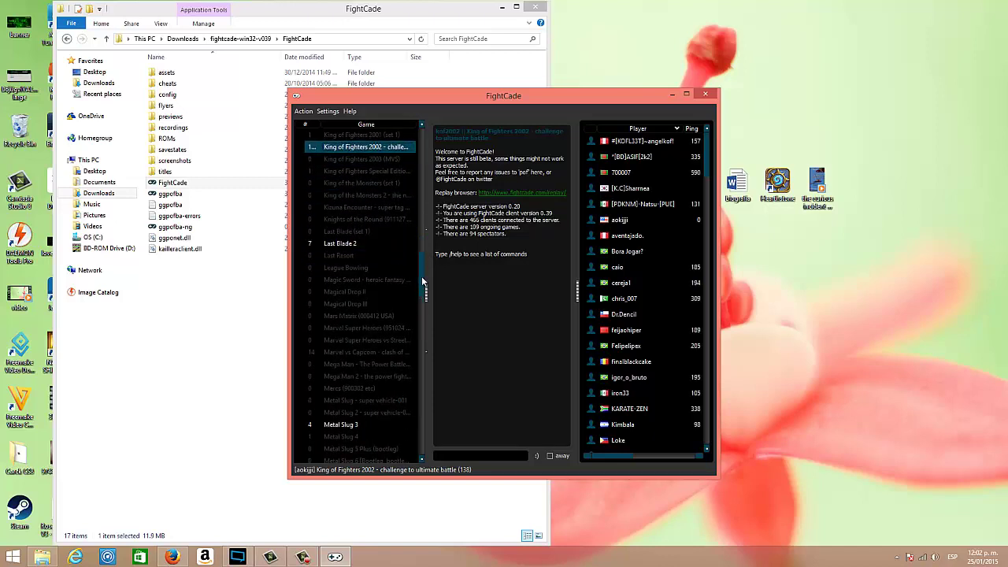
{"action": "left_click_drag", "start_coordinate": [422, 282], "coordinate": [419, 390]}
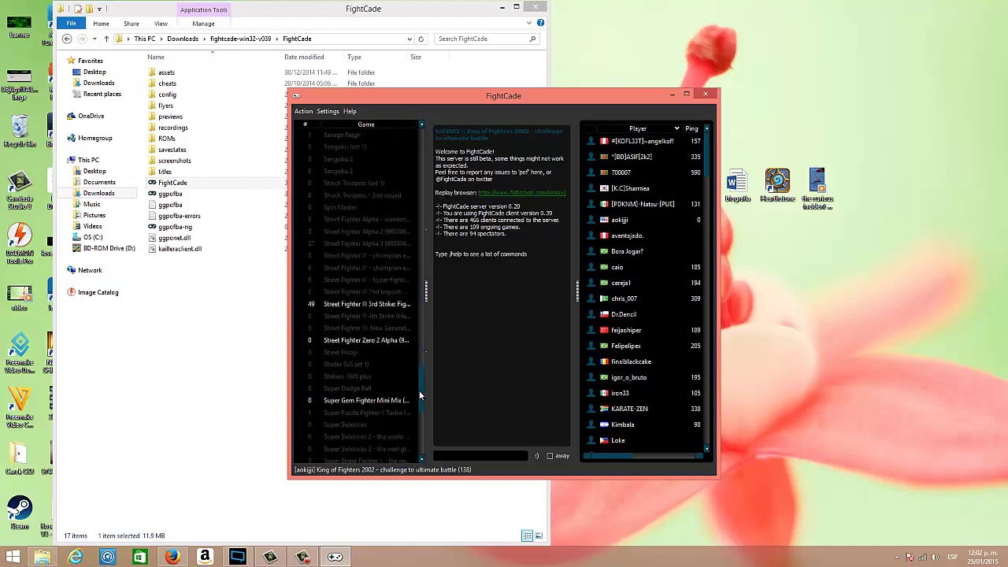
{"action": "left_click", "coordinate": [372, 304]}
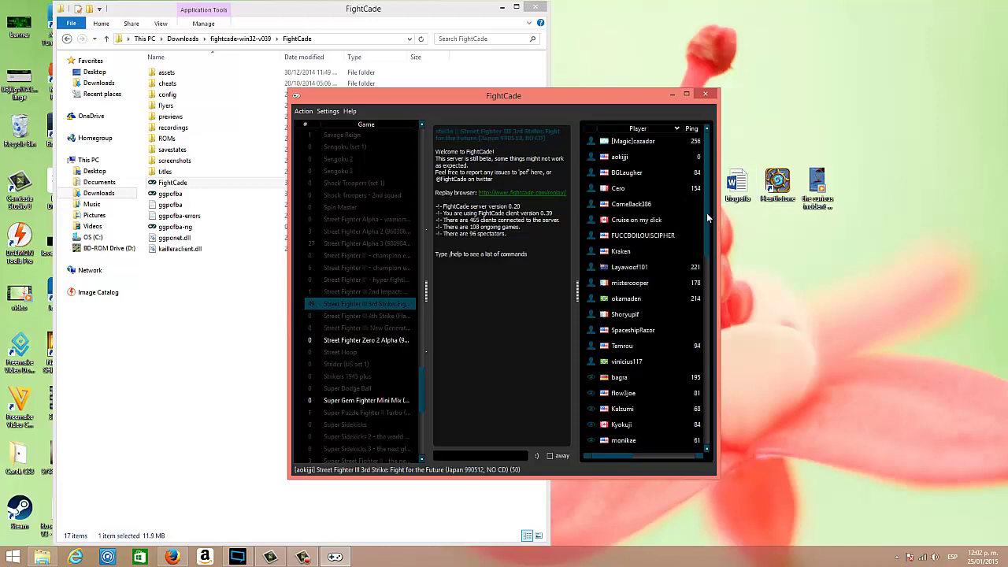
{"action": "mouse_move", "coordinate": [706, 212]}
{"action": "left_mouse_down"}
{"action": "mouse_move", "coordinate": [708, 269]}
{"action": "mouse_move", "coordinate": [707, 202]}
{"action": "left_mouse_up"}
Step: Send the room chat line, start an online match, and pick Ken with Super Art I
{"action": "key", "text": "ctrl+a"}
{"action": "key", "text": "BackSpace"}
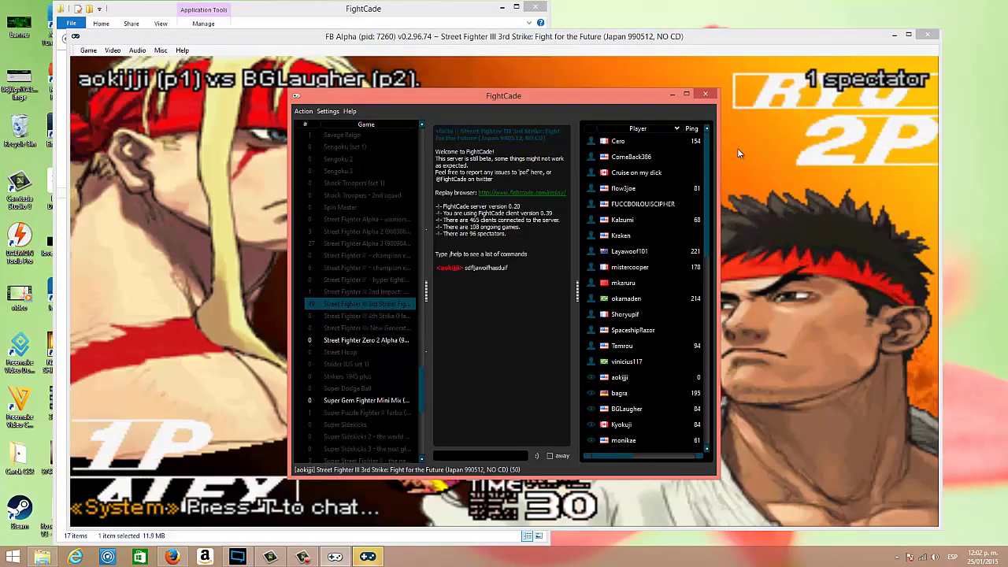
{"action": "left_click", "coordinate": [672, 94]}
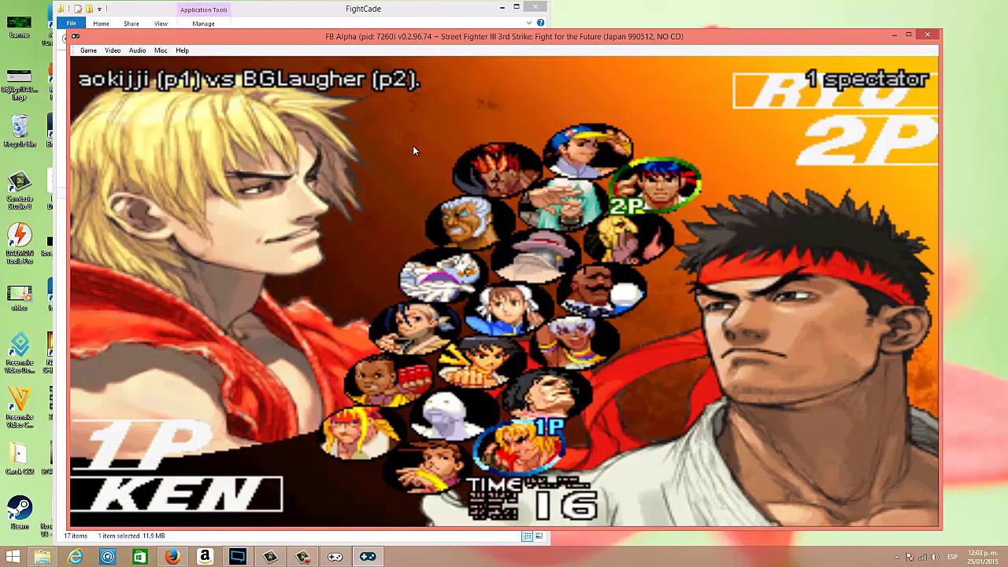
{"action": "key", "text": "a"}
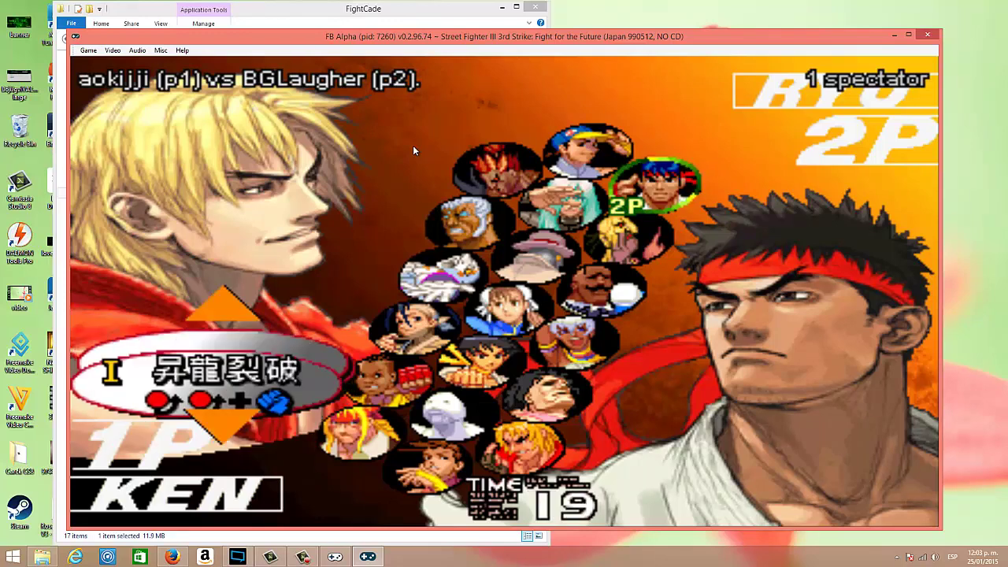
{"action": "key", "text": "a"}
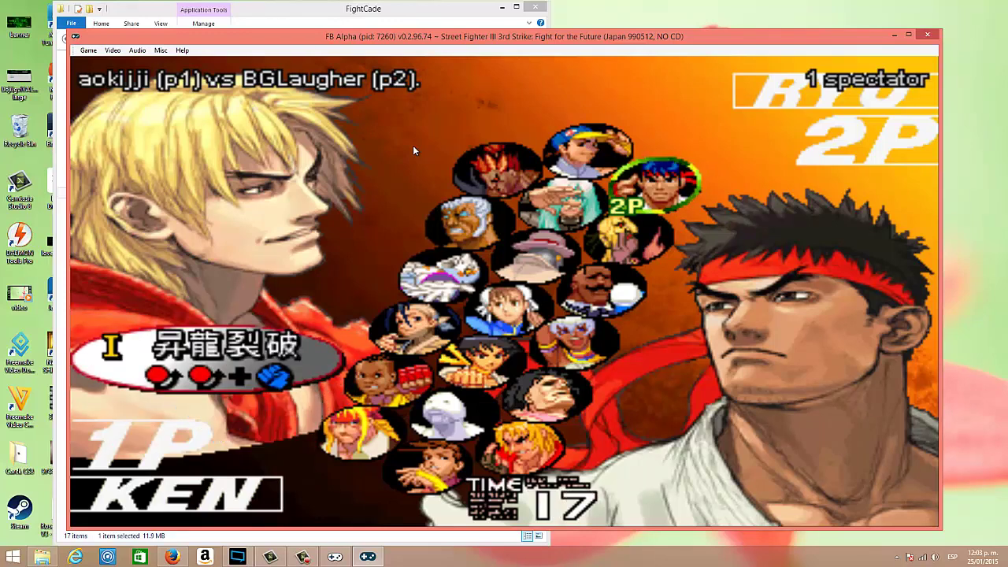